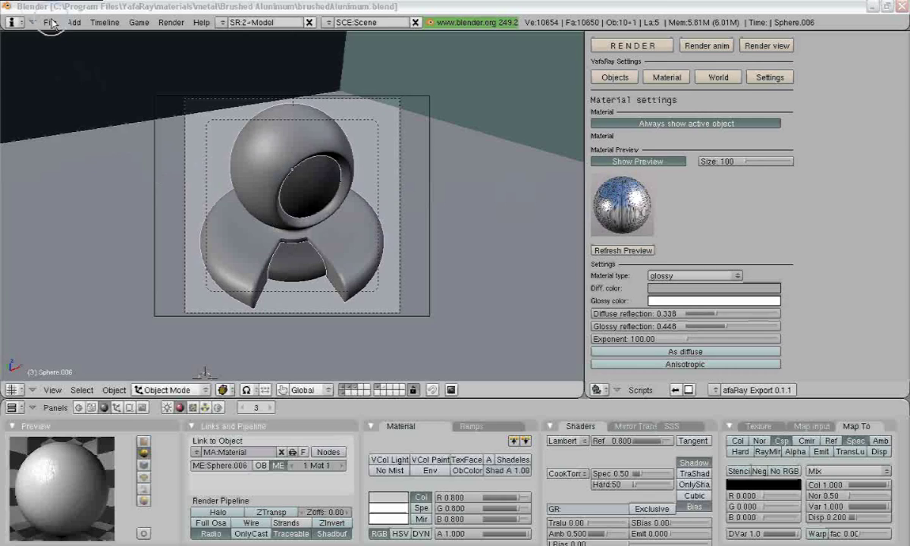
# - Render the Blender scene with F12 to check the metal material, then close the render window
pyautogui.press('F12')
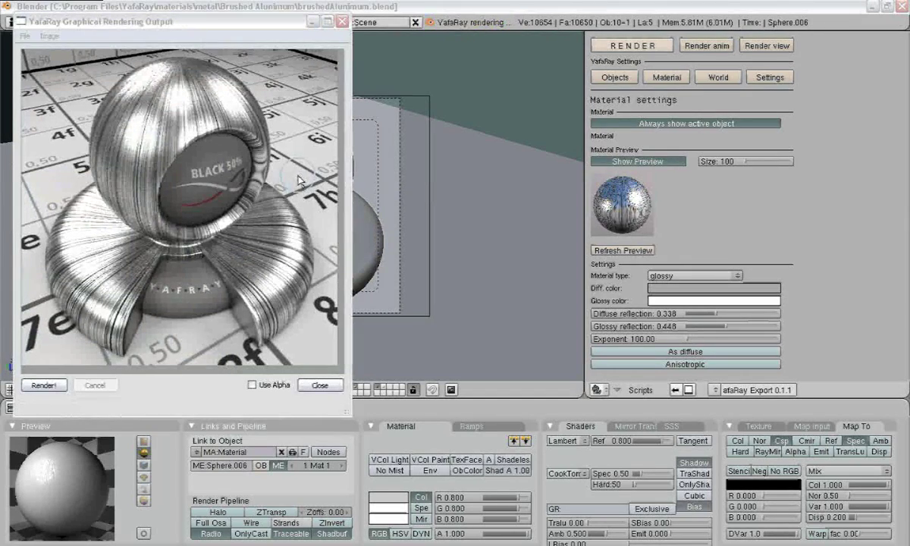
pyautogui.moveTo(202, 23); pyautogui.dragTo(346, 85)
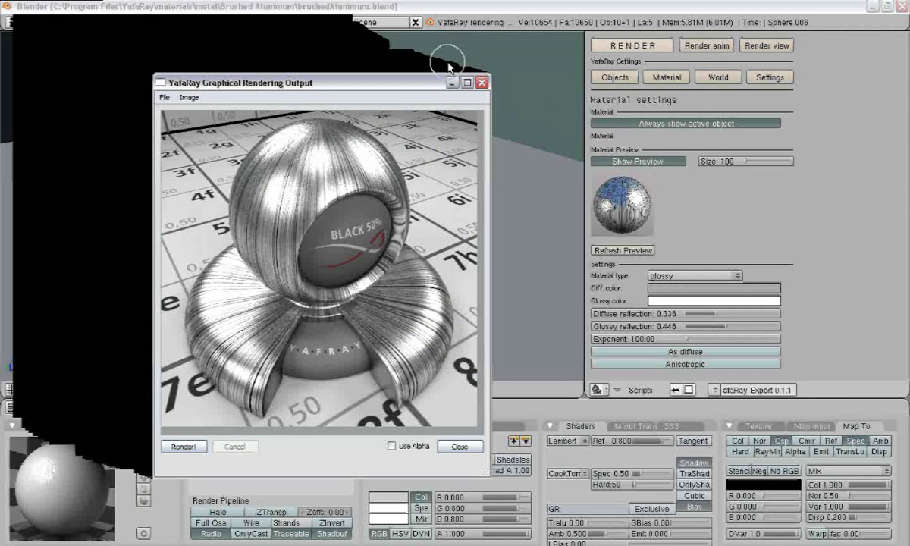
pyautogui.click(482, 84)
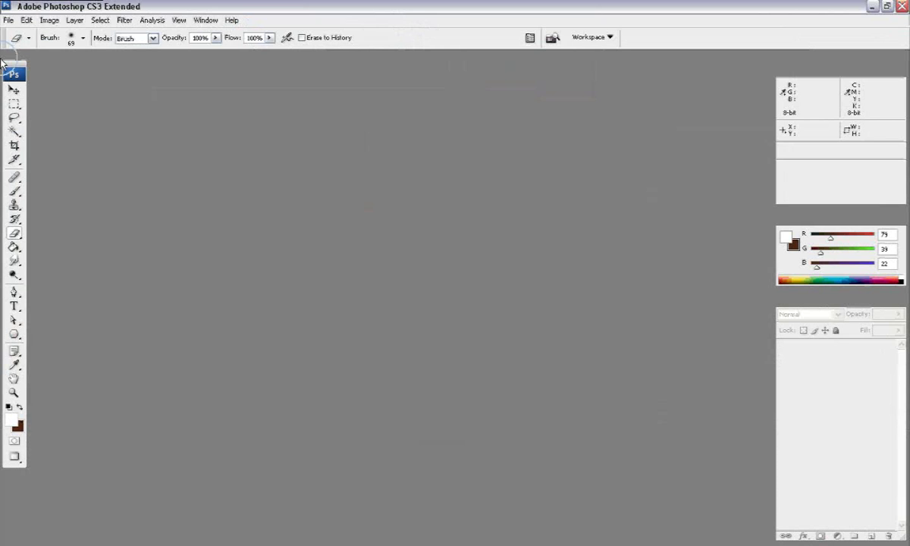
# - Create a new 600 x 600 pixel blank image in Photoshop
pyautogui.click(8, 20)
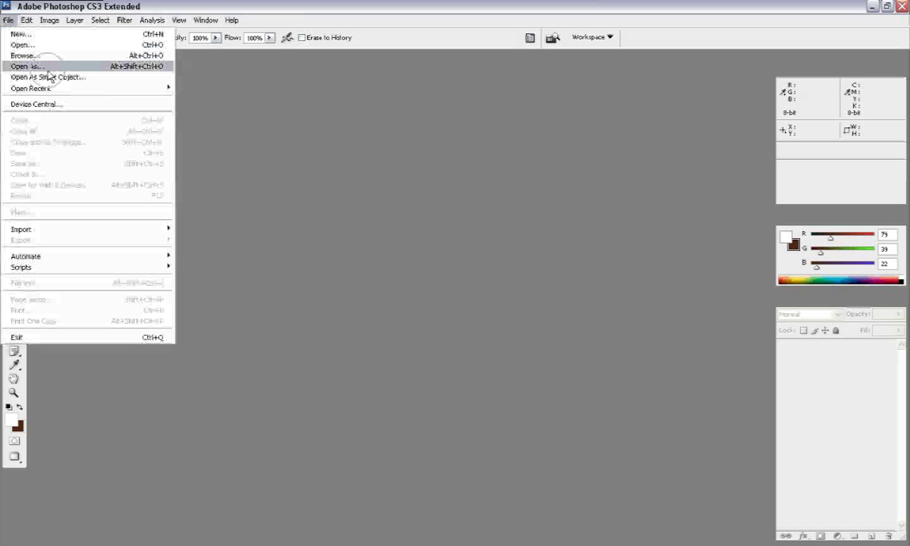
pyautogui.click(73, 41)
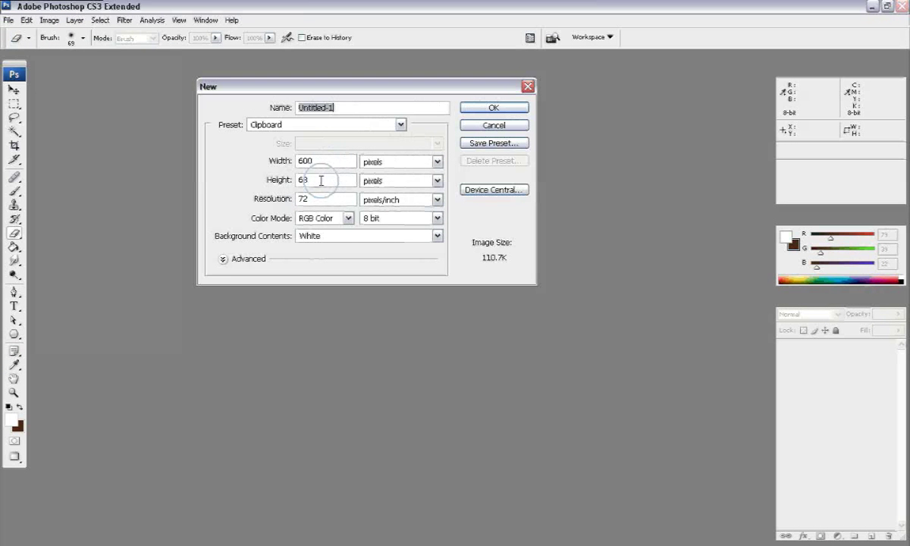
pyautogui.doubleClick(321, 180)
pyautogui.write('600')
pyautogui.click(342, 161)
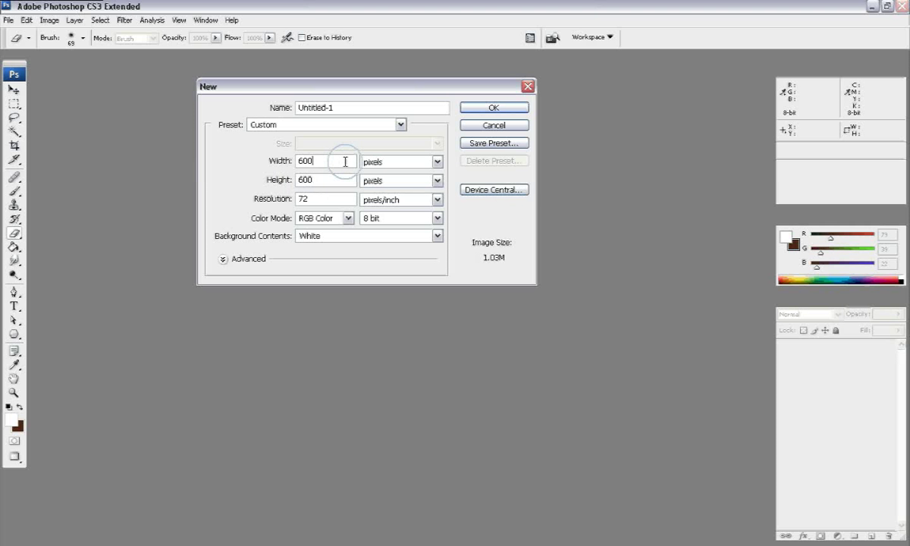
pyautogui.click(496, 108)
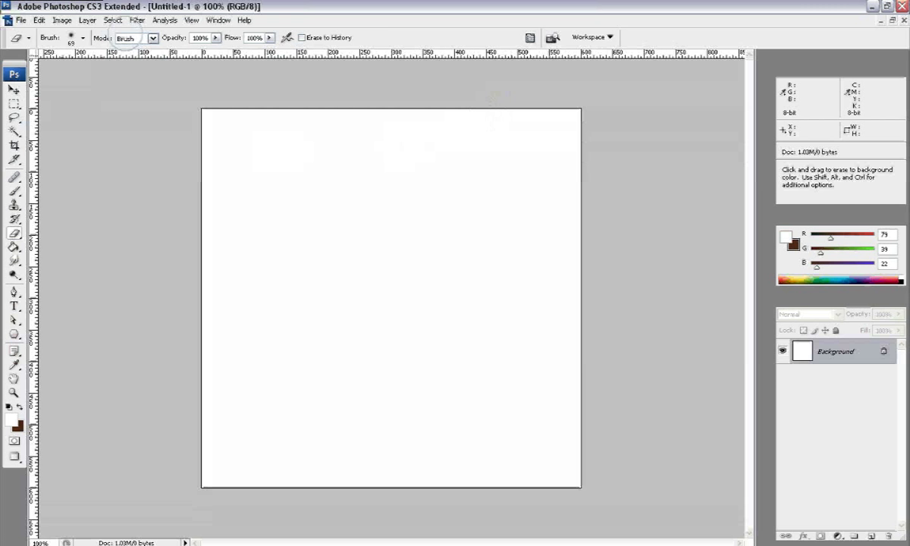
# - Apply Add Noise at 268.27%, Gaussian distribution, monochromatic, to the new image
pyautogui.click(136, 19)
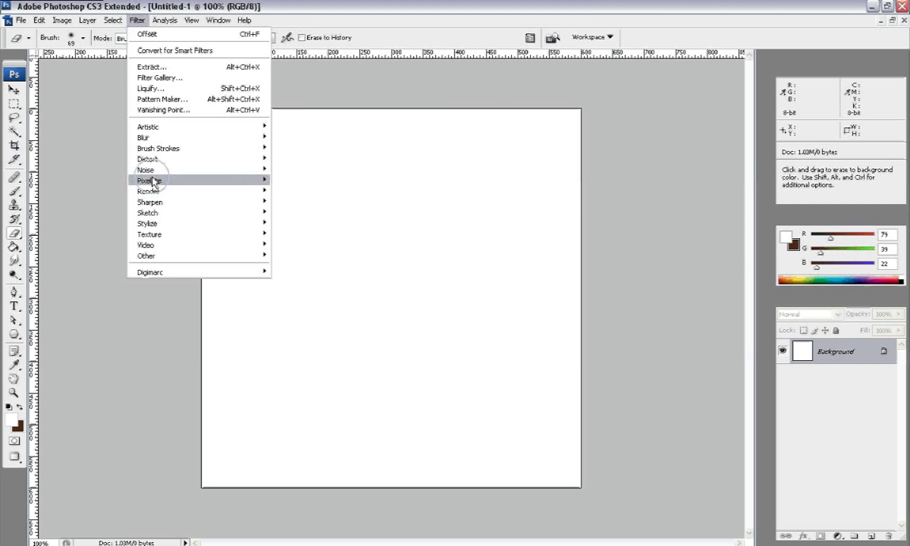
pyautogui.moveTo(160, 174)
pyautogui.click(285, 169)
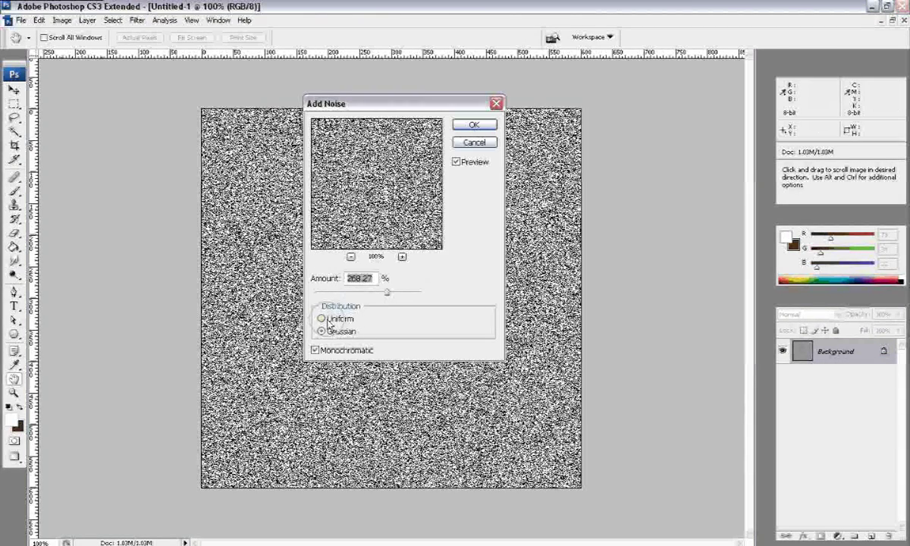
pyautogui.click(326, 322)
pyautogui.click(323, 331)
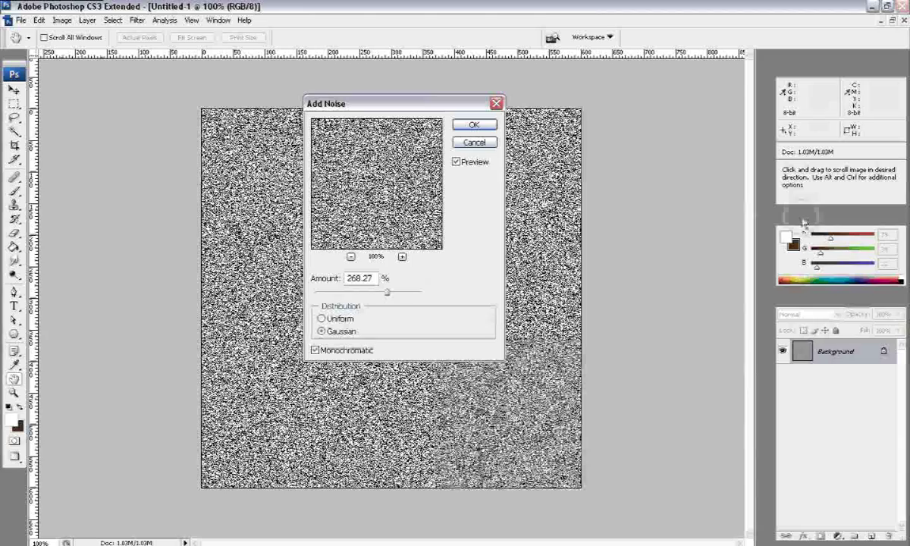
pyautogui.click(473, 126)
pyautogui.press('e')
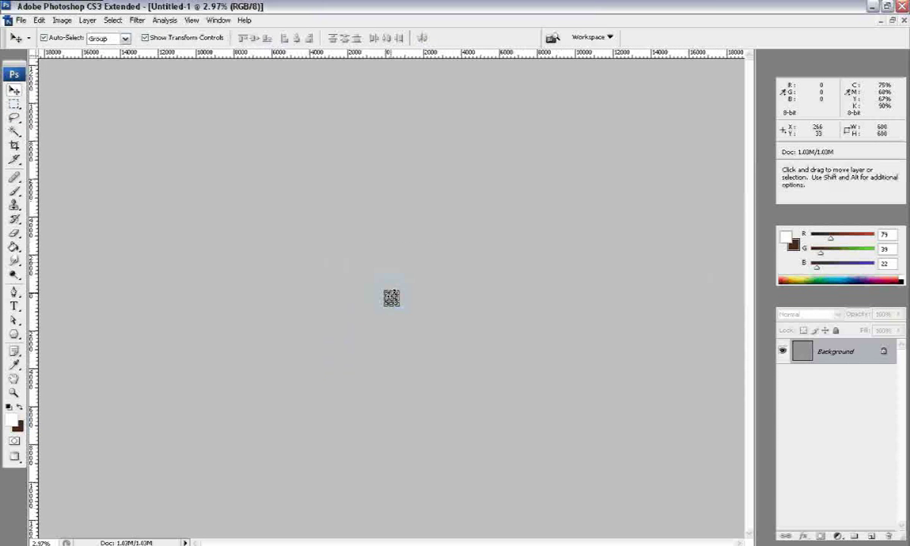
# - Free-transform the noise, stretching it far upward into long vertical streaks
pyautogui.hotkey('ctrl', 't')
pyautogui.moveTo(391, 290); pyautogui.dragTo(389, 4)
pyautogui.keyDown('alt'); pyautogui.scroll(-3, 418, 258); pyautogui.keyUp('alt')
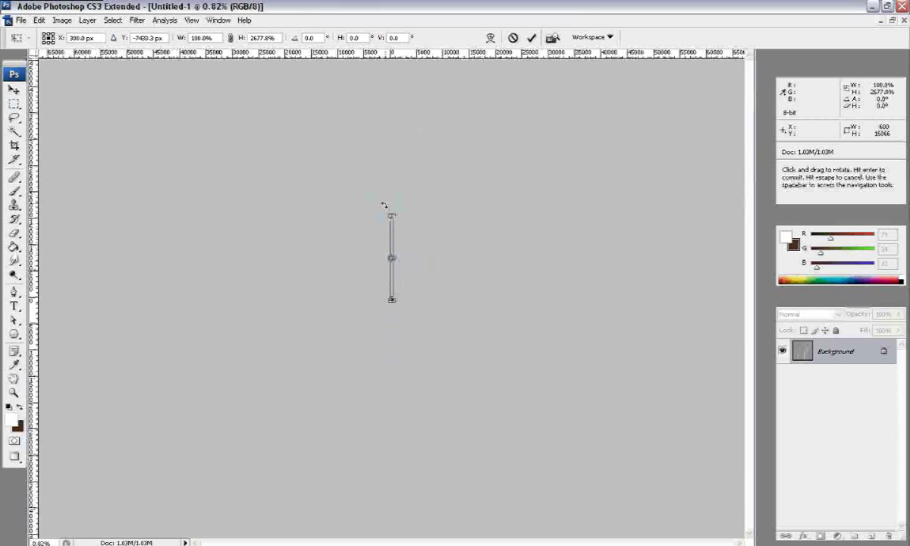
pyautogui.moveTo(389, 105); pyautogui.dragTo(390, 80)
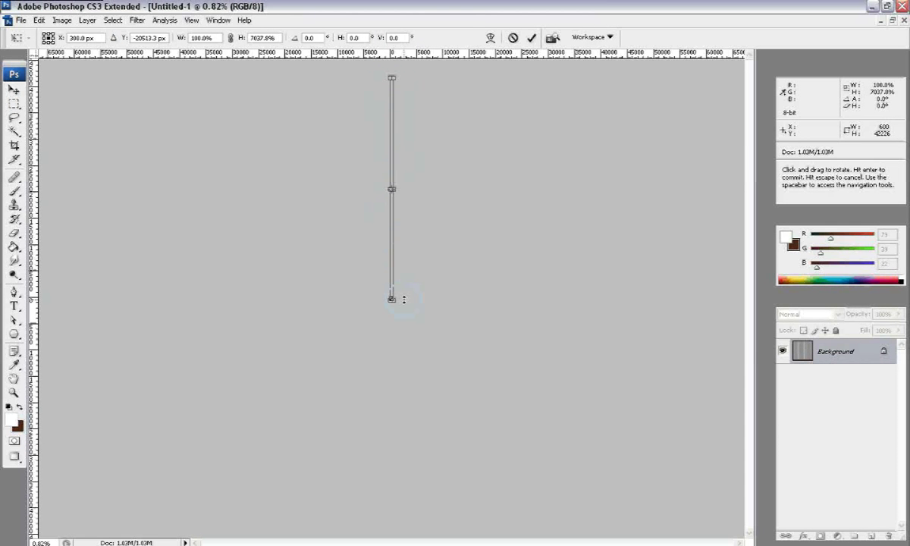
pyautogui.keyDown('alt'); pyautogui.scroll(10, 401, 301); pyautogui.keyUp('alt')
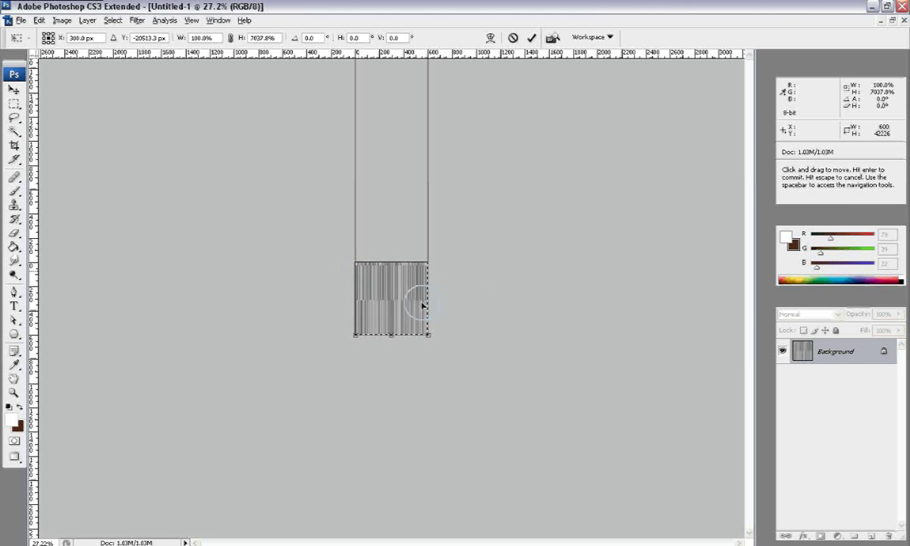
pyautogui.press('Return')
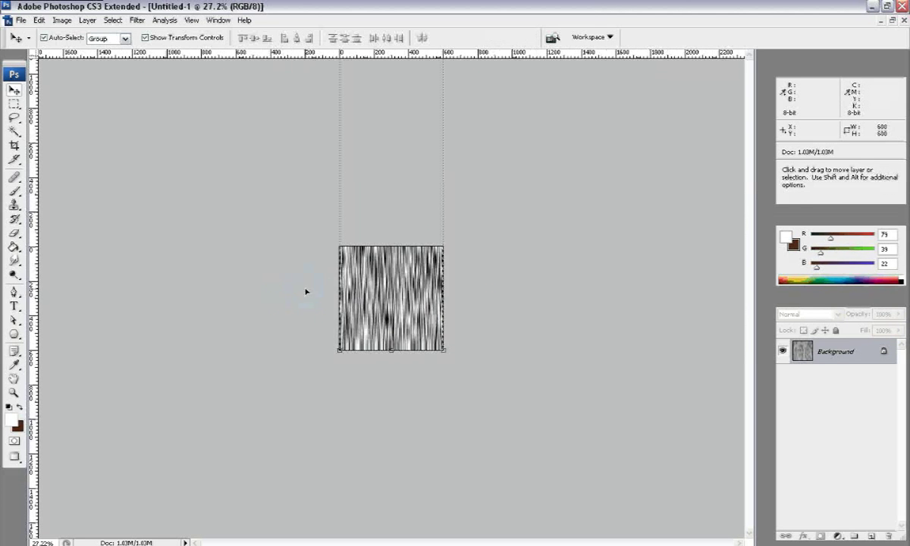
# - Move the streak layer down to fill the canvas and deselect all
pyautogui.keyDown('alt'); pyautogui.scroll(5, 524, 319); pyautogui.keyUp('alt')
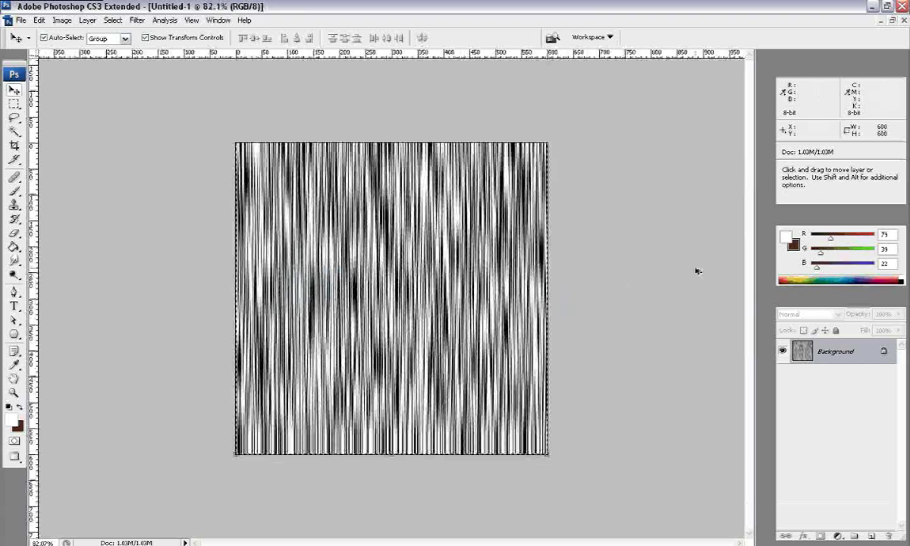
pyautogui.moveTo(390, 162); pyautogui.dragTo(416, 315)
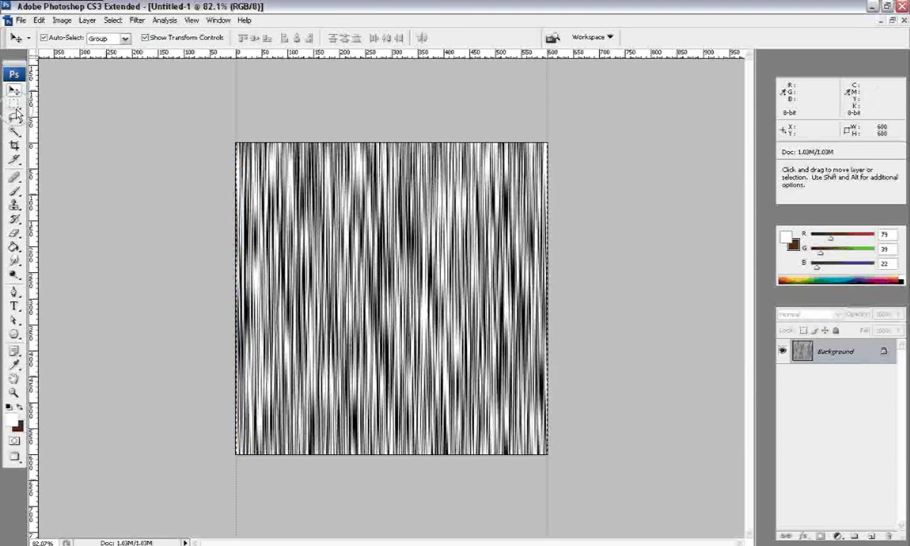
pyautogui.press('m')
pyautogui.hotkey('ctrl', 'd')
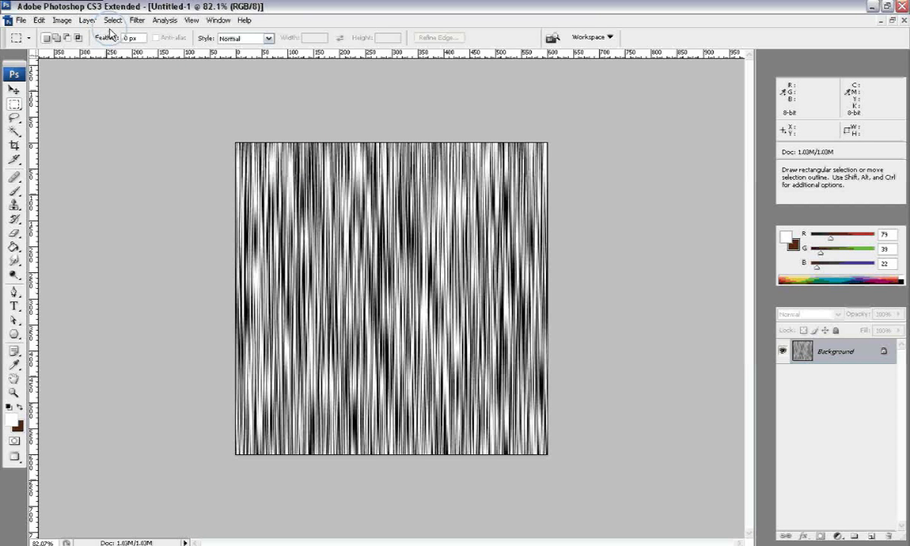
# - Apply Filter > Other > Offset with +240 right, +123 down and Wrap Around
pyautogui.click(65, 21)
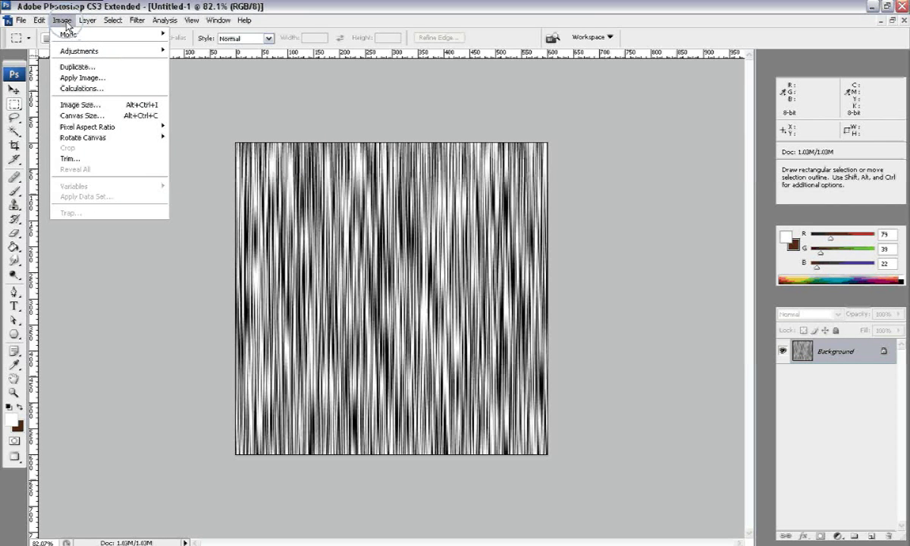
pyautogui.moveTo(79, 56)
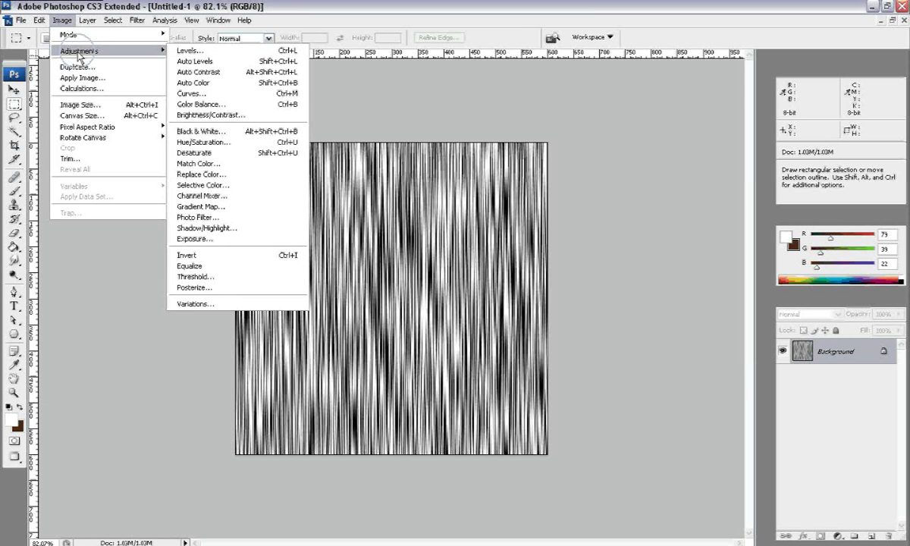
pyautogui.moveTo(137, 20)
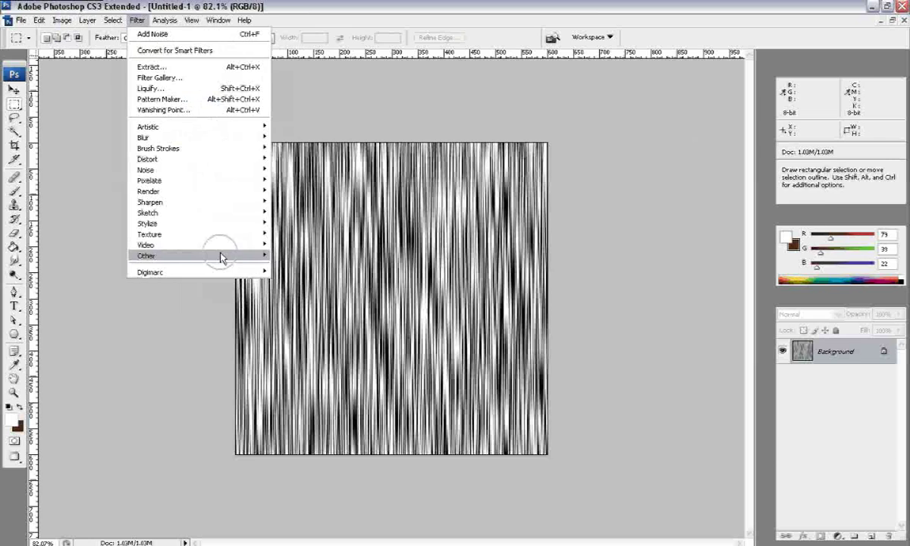
pyautogui.moveTo(222, 256)
pyautogui.click(299, 308)
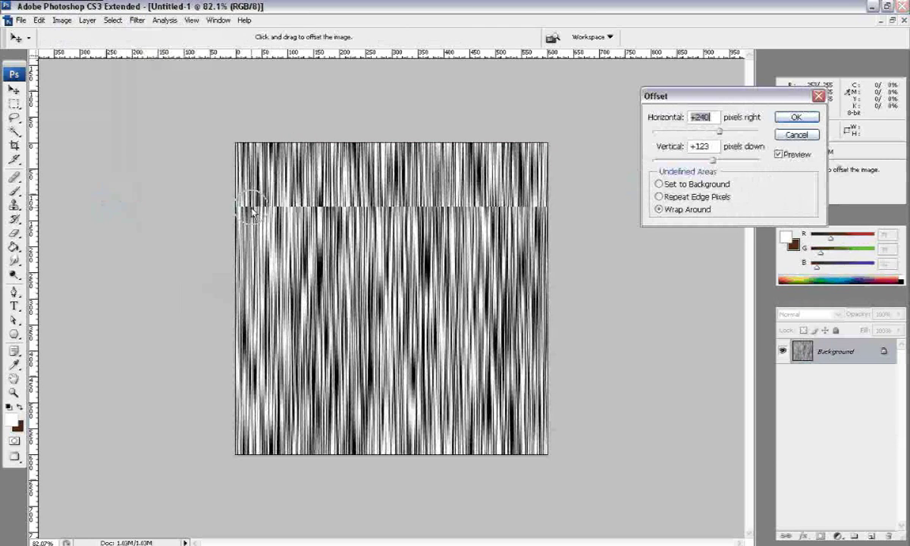
pyautogui.click(795, 117)
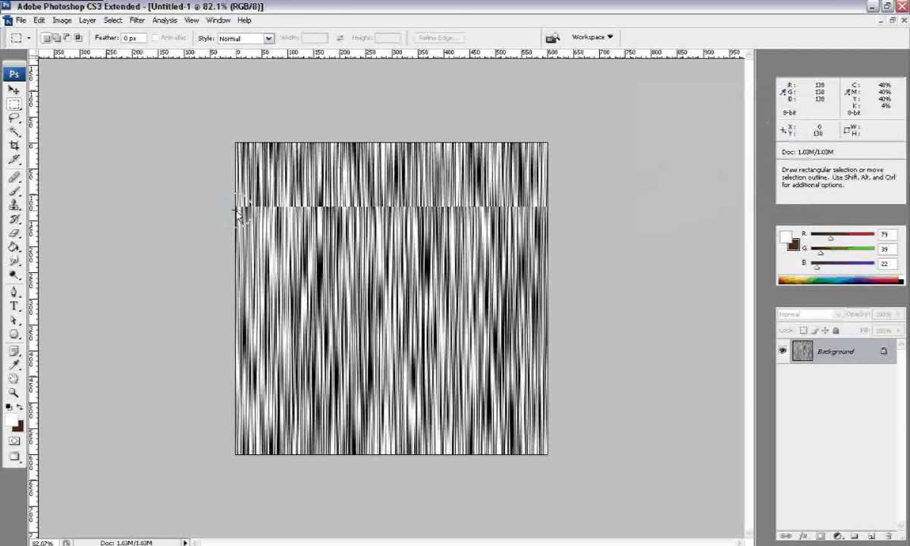
# - Clone-stamp streaks over the horizontal seam, undo stray strokes, and close the image without saving
pyautogui.click(14, 205)
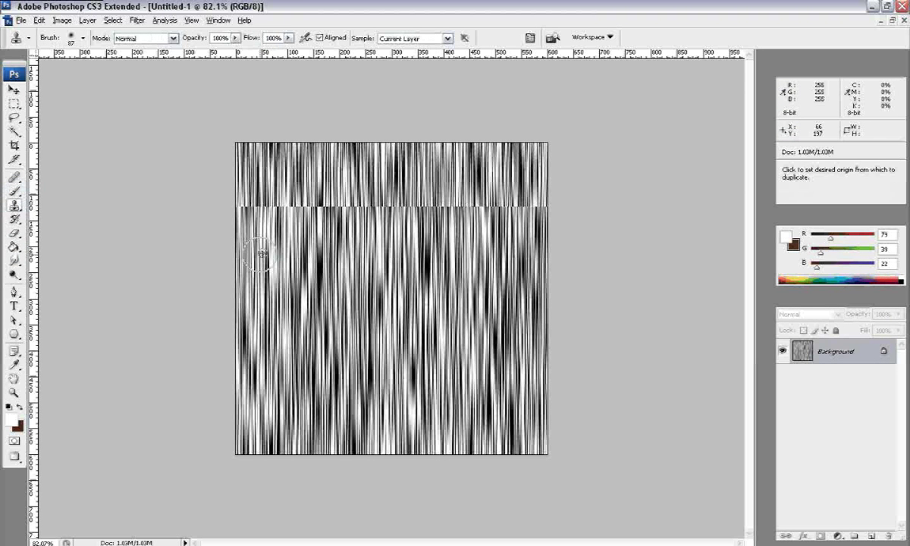
pyautogui.keyDown('alt'); pyautogui.click(260, 253); pyautogui.keyUp('alt')
pyautogui.moveTo(227, 205); pyautogui.dragTo(527, 206)
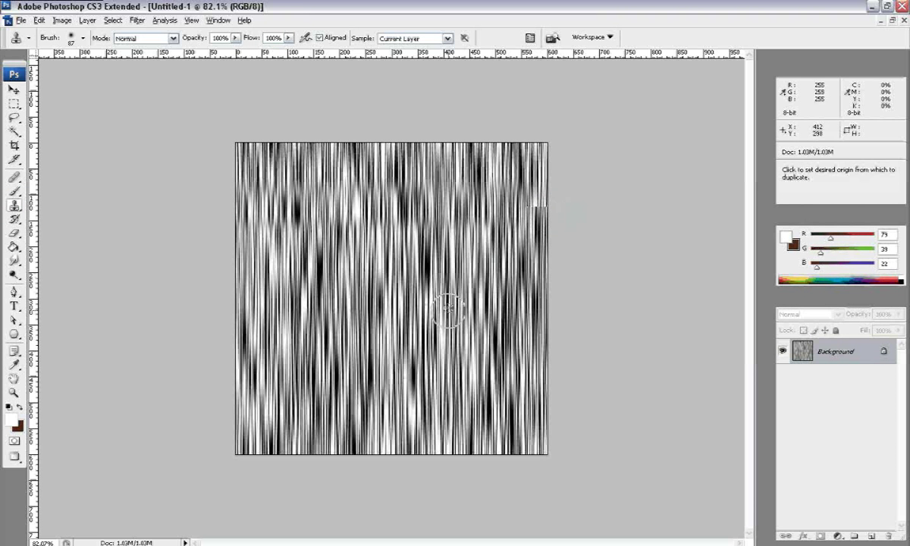
pyautogui.keyDown('alt'); pyautogui.click(447, 307); pyautogui.keyUp('alt')
pyautogui.click(527, 204)
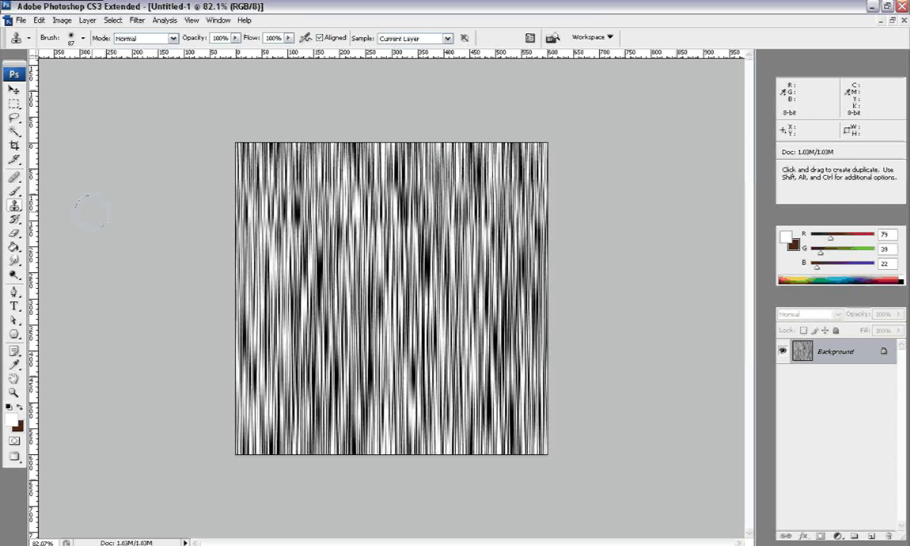
pyautogui.moveTo(300, 216)
pyautogui.mouseDown()
pyautogui.moveTo(387, 227)
pyautogui.moveTo(306, 251)
pyautogui.moveTo(451, 270)
pyautogui.moveTo(511, 370)
pyautogui.mouseUp()
pyautogui.hotkey('ctrl', 'z')
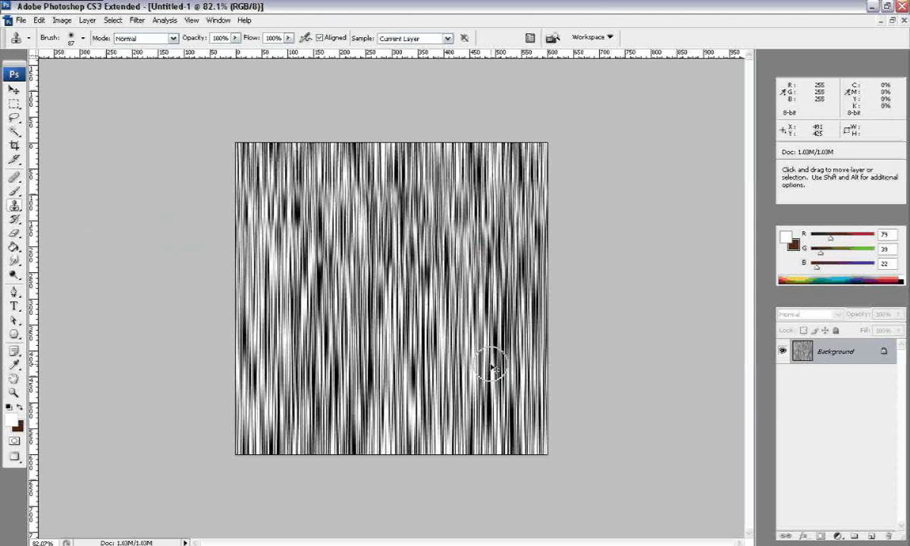
pyautogui.hotkey('ctrl', 'alt', 'z')
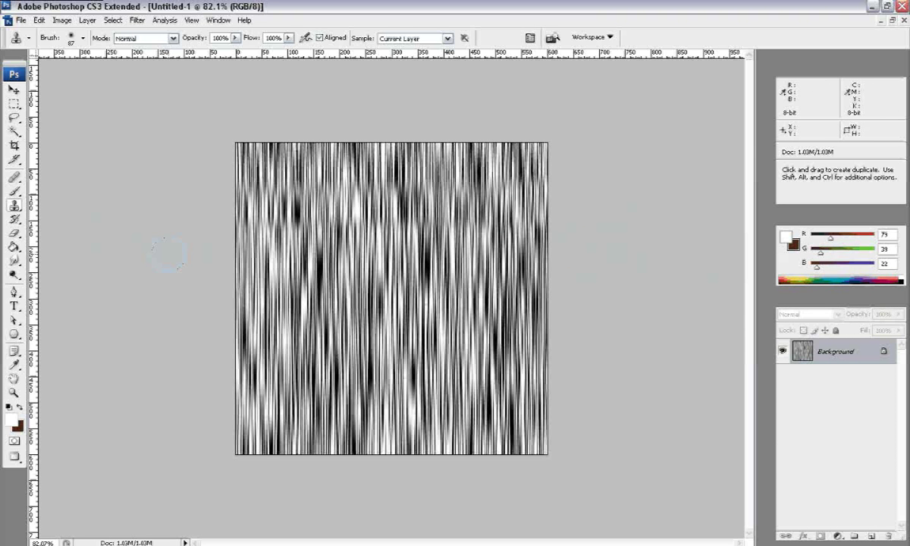
pyautogui.click(902, 7)
pyautogui.click(455, 215)
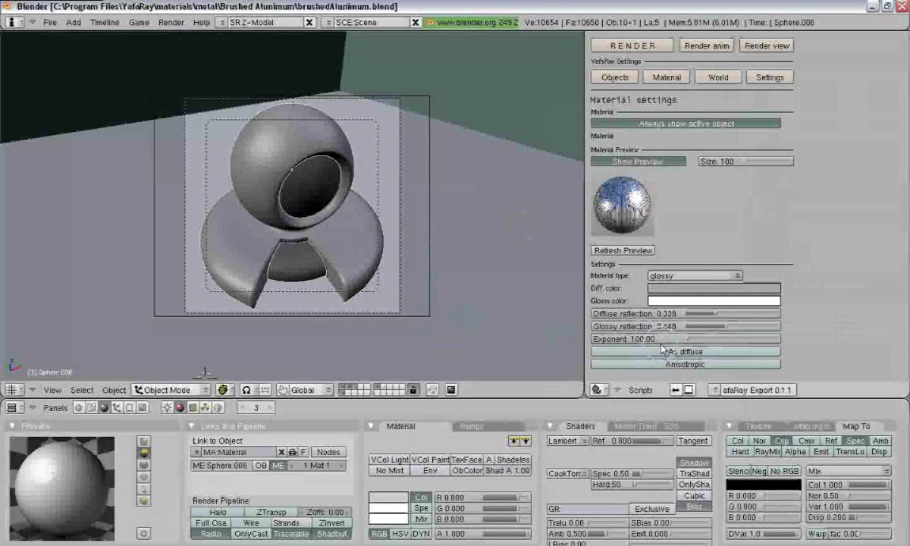
# - Clear the old texture, add a new Image texture Tex.003, and load brushMap.jpg
pyautogui.click(758, 426)
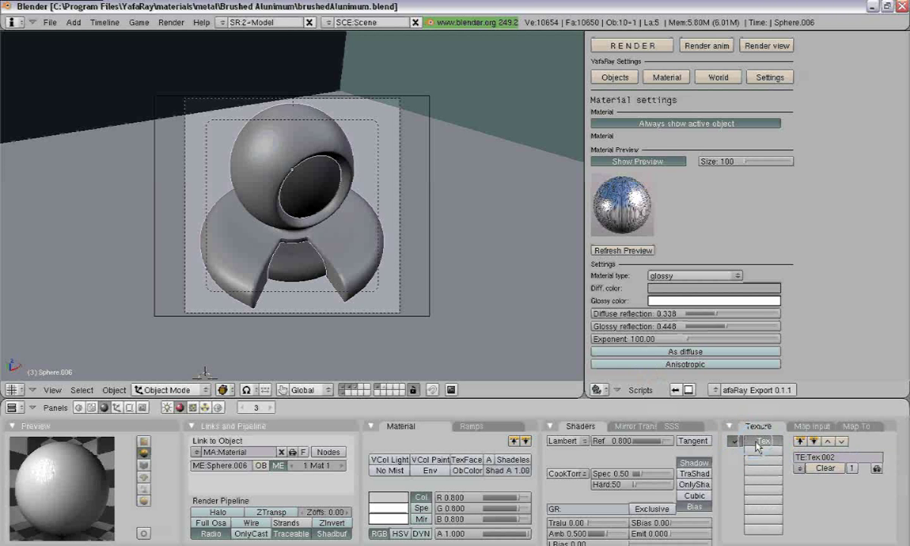
pyautogui.click(826, 468)
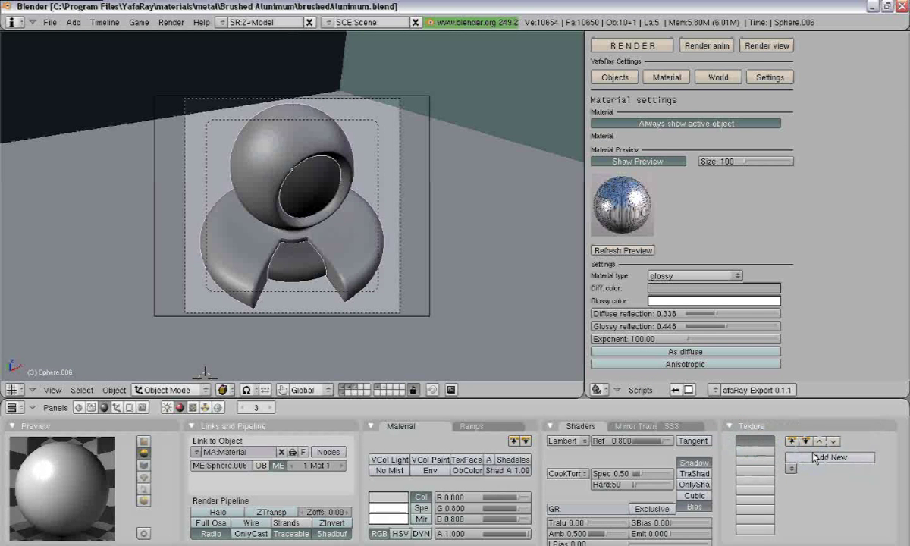
pyautogui.click(826, 459)
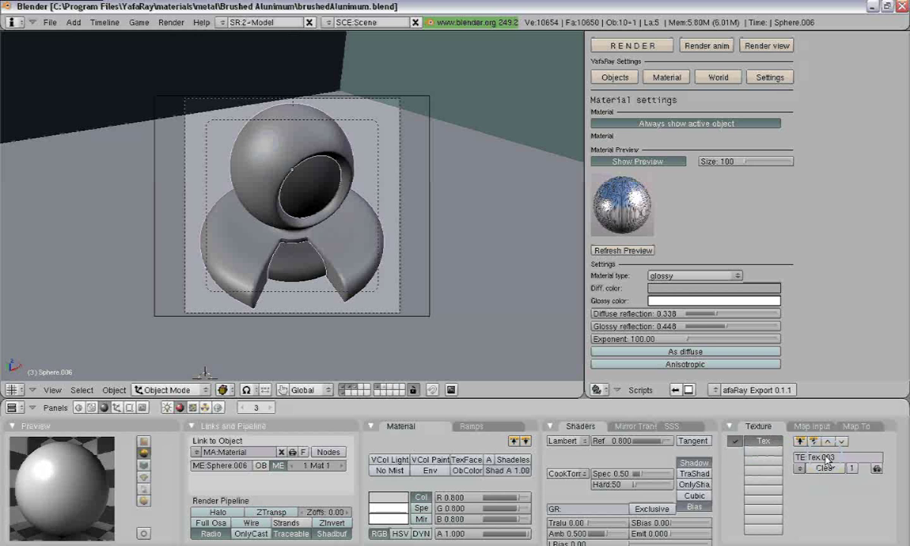
pyautogui.click(193, 408)
pyautogui.click(322, 462)
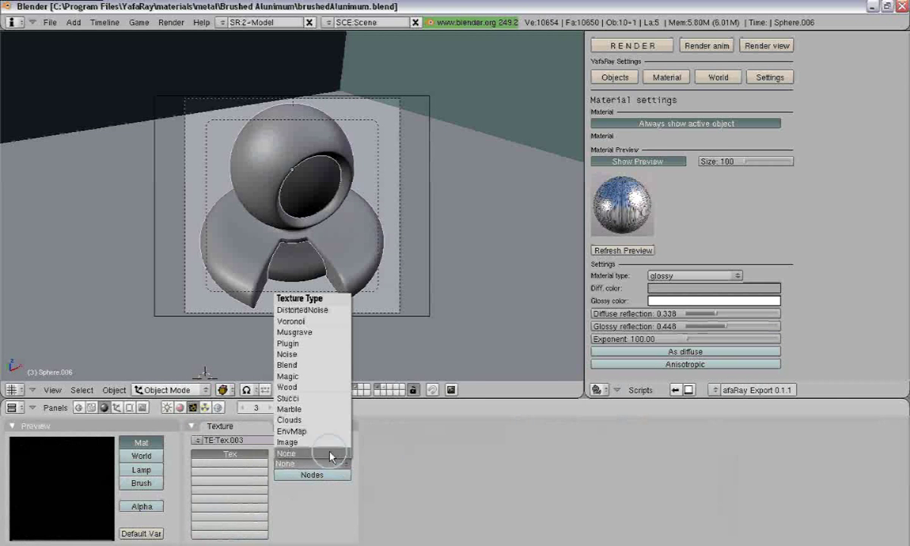
pyautogui.click(322, 442)
pyautogui.click(556, 455)
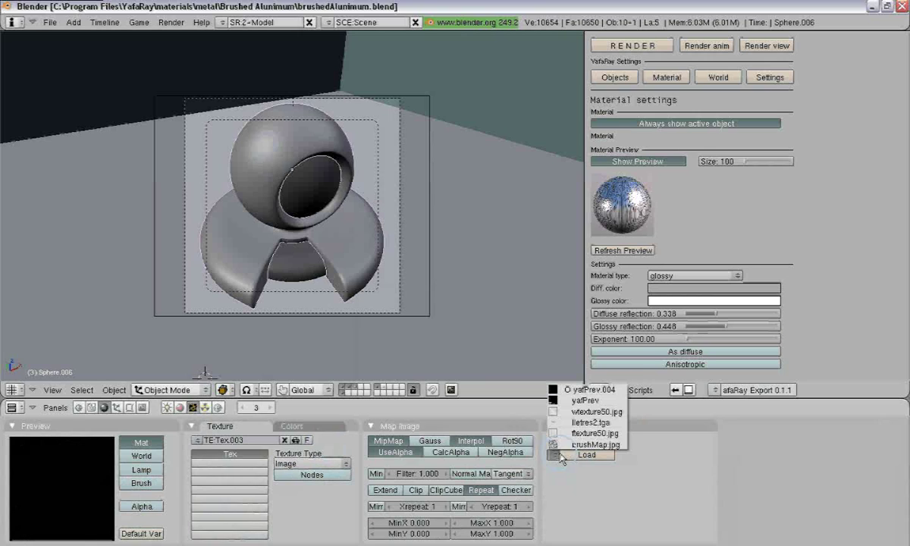
pyautogui.click(561, 445)
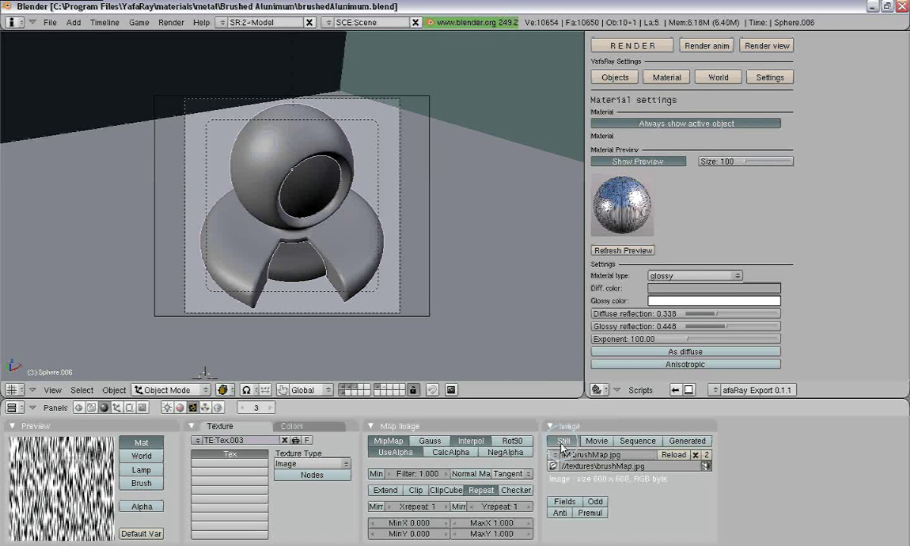
# - Toggle off Col in the texture's Map To settings and refresh the YafaRay preview
pyautogui.click(179, 407)
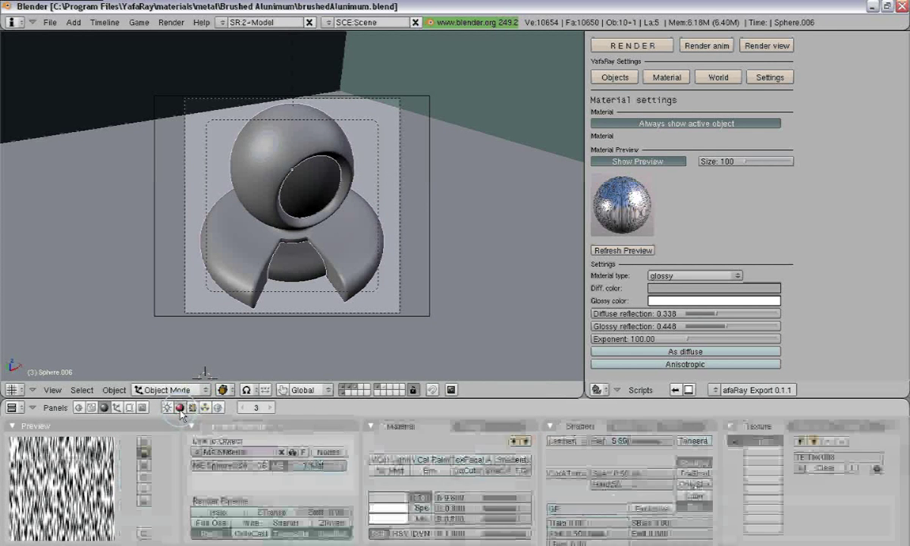
pyautogui.click(853, 427)
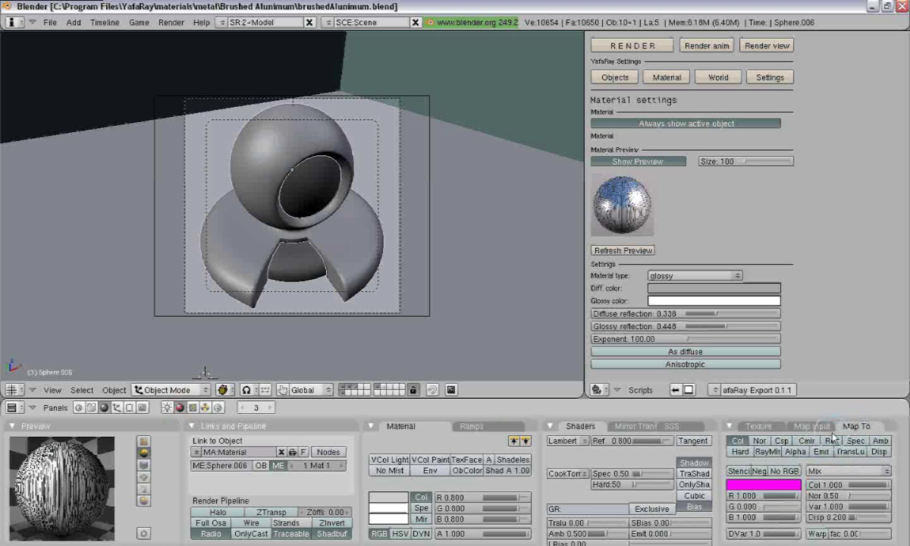
pyautogui.click(738, 442)
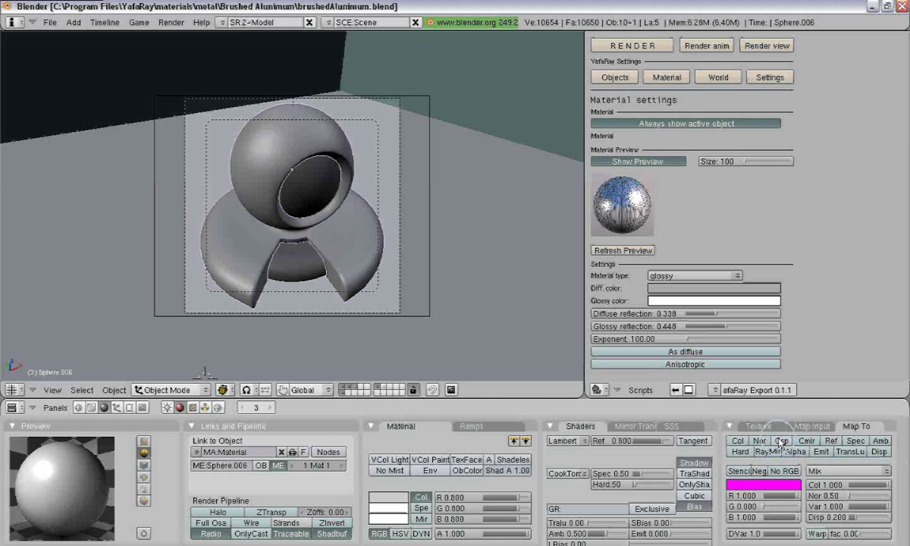
pyautogui.scroll(-4, 831, 309)
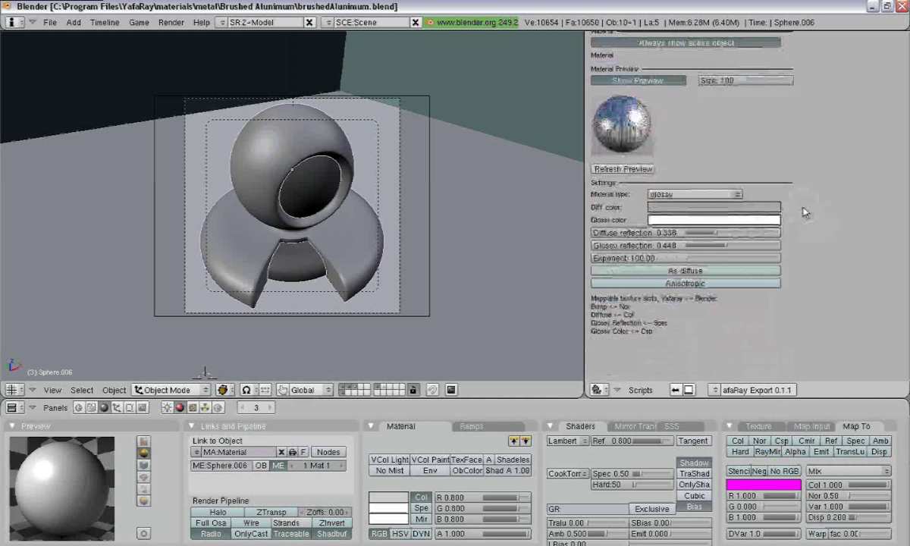
pyautogui.click(629, 170)
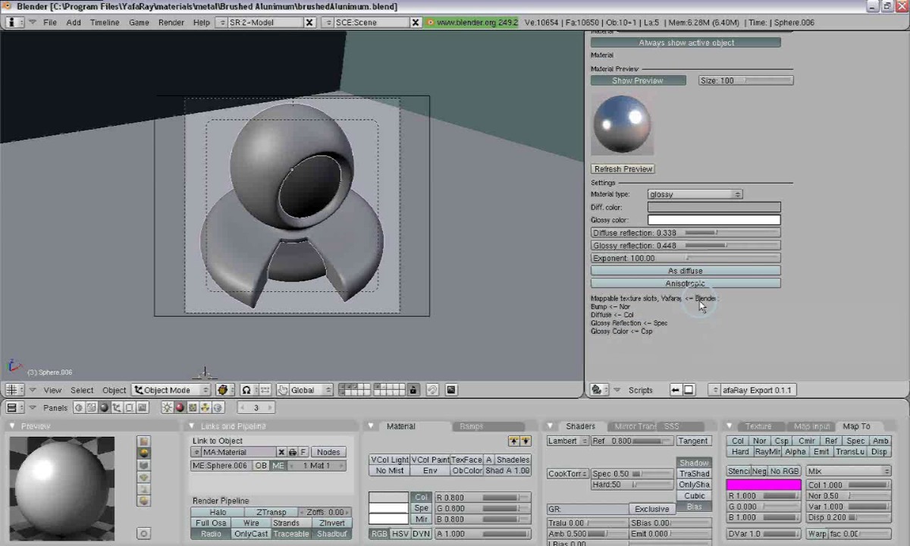
pyautogui.scroll(-3, 693, 250)
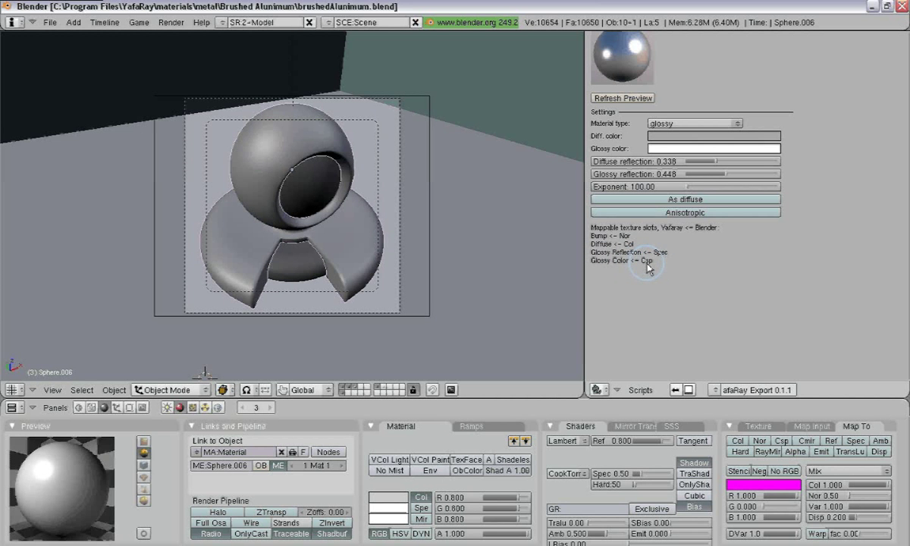
# - Enable Csp and Spec mapping for the brush texture and refresh the YafaRay preview
pyautogui.click(783, 442)
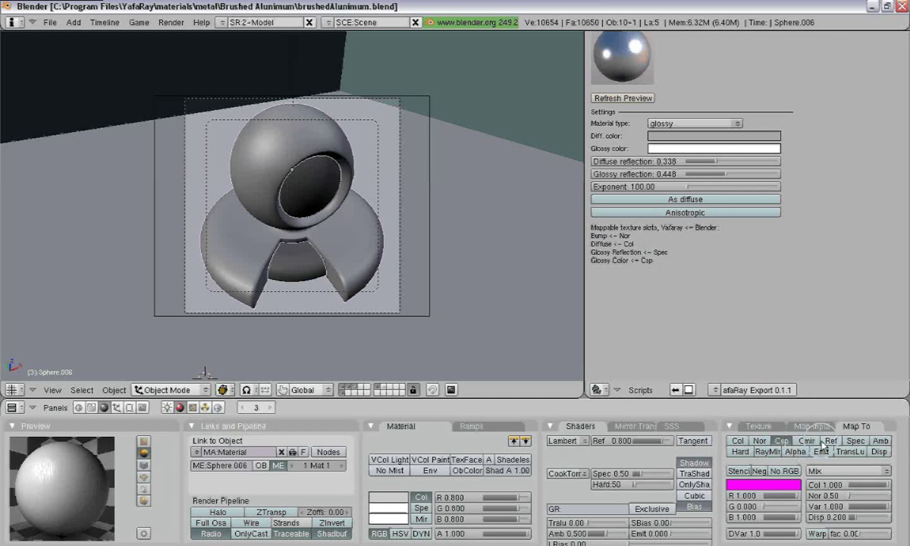
pyautogui.click(854, 442)
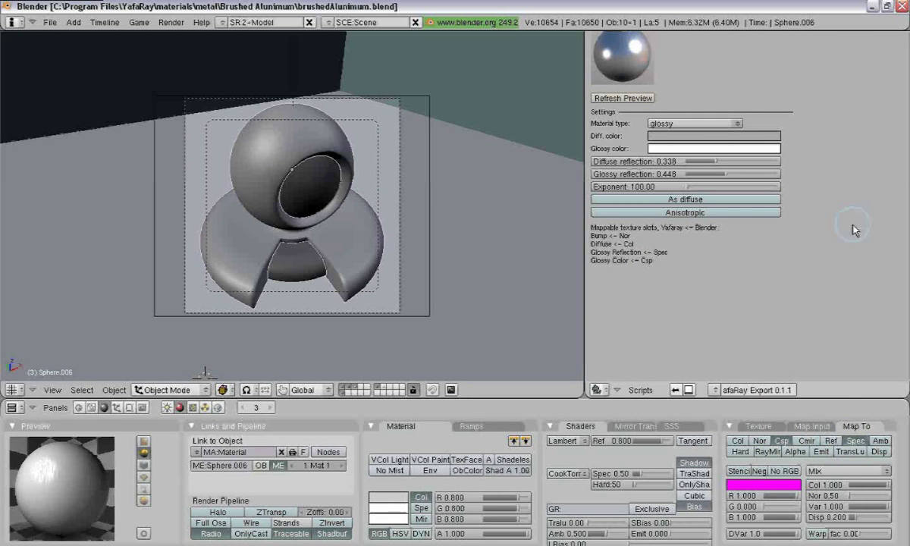
pyautogui.scroll(4, 829, 285)
pyautogui.click(603, 168)
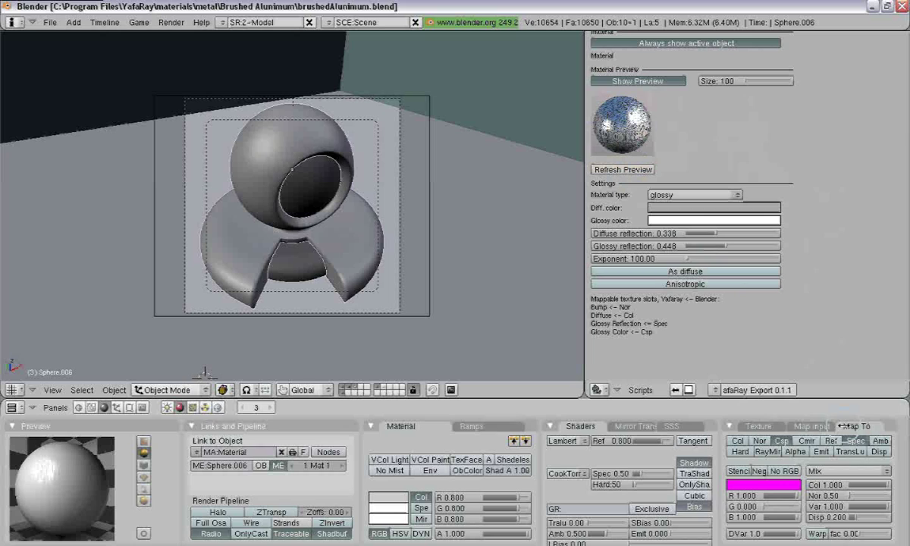
pyautogui.click(810, 426)
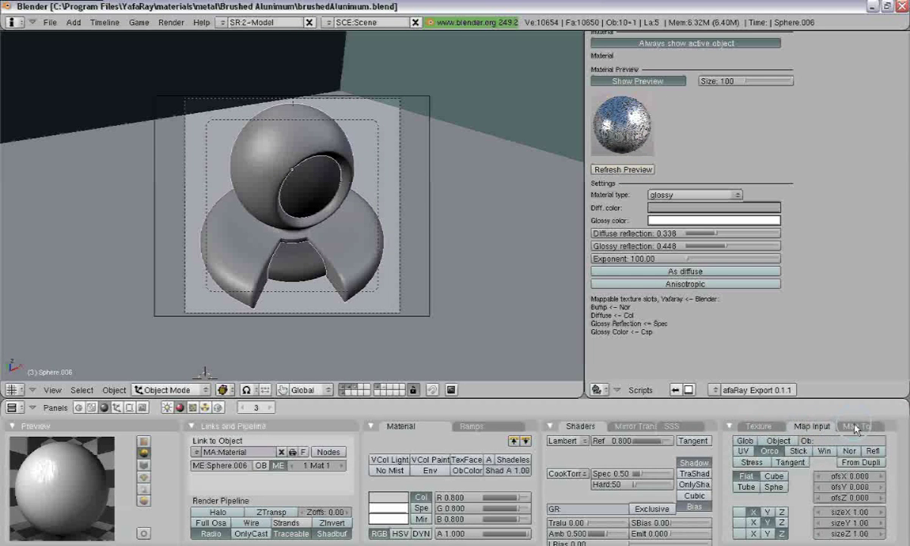
# - Set the brush texture to spherical projection with Z on the third row, refreshing the preview
pyautogui.click(855, 427)
pyautogui.click(810, 426)
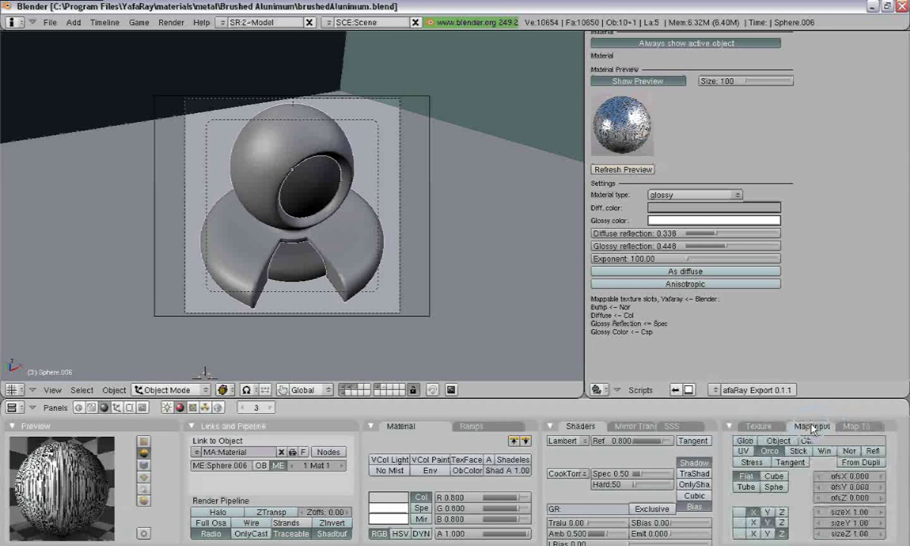
pyautogui.click(773, 486)
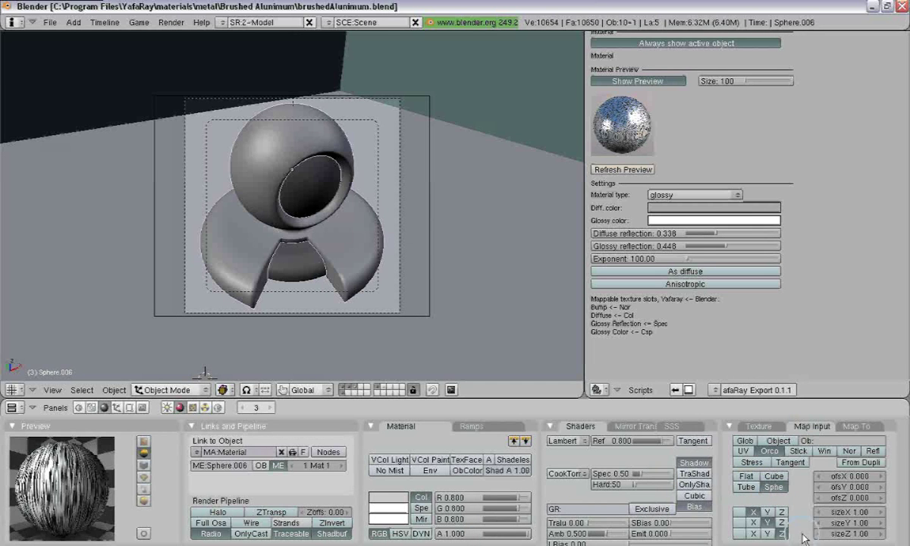
pyautogui.click(639, 170)
pyautogui.click(639, 170)
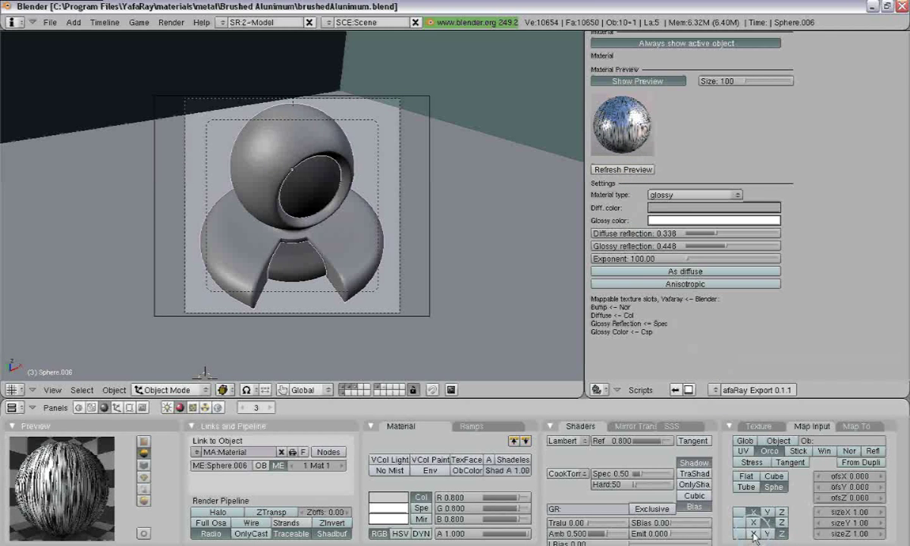
pyautogui.click(782, 534)
pyautogui.click(615, 167)
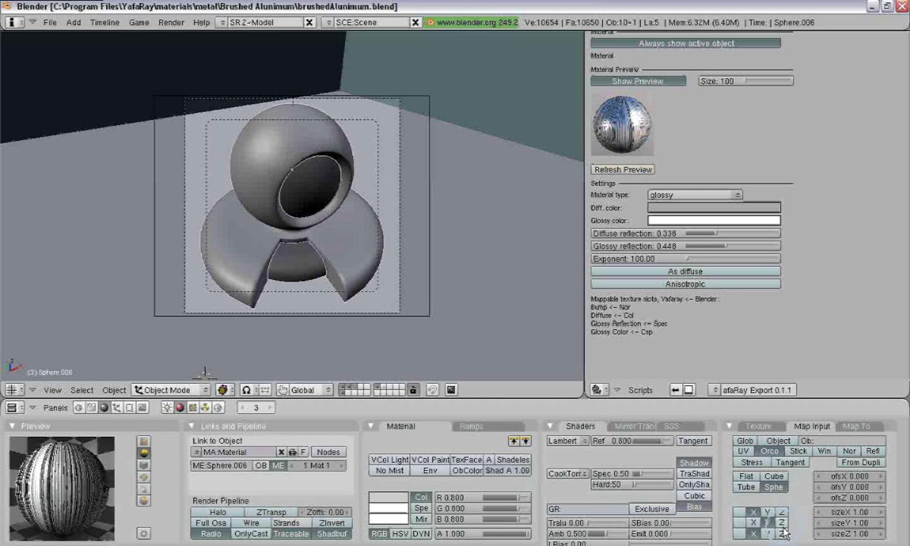
pyautogui.click(620, 168)
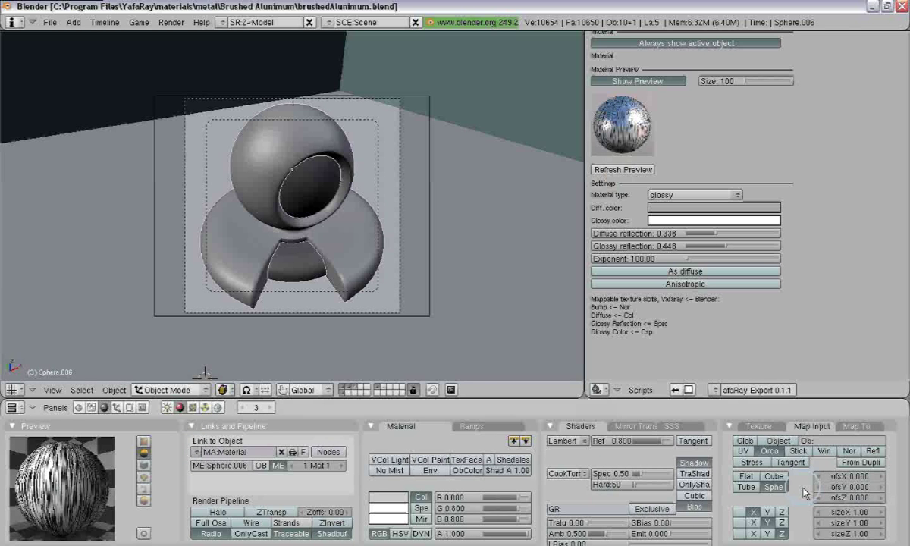
pyautogui.click(856, 426)
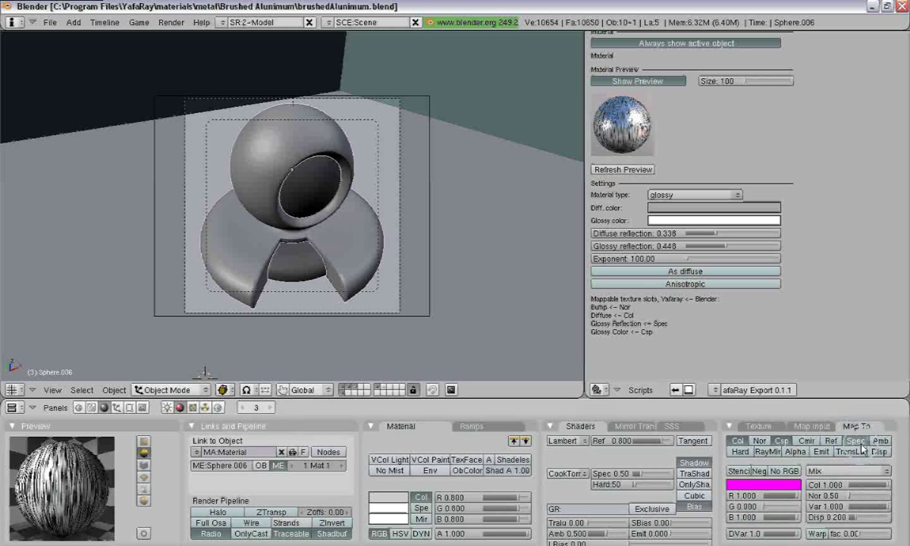
# - Turn off Col mapping, set diffuse reflection 0.345 and glossy reflection 0.538, then refresh
pyautogui.click(737, 440)
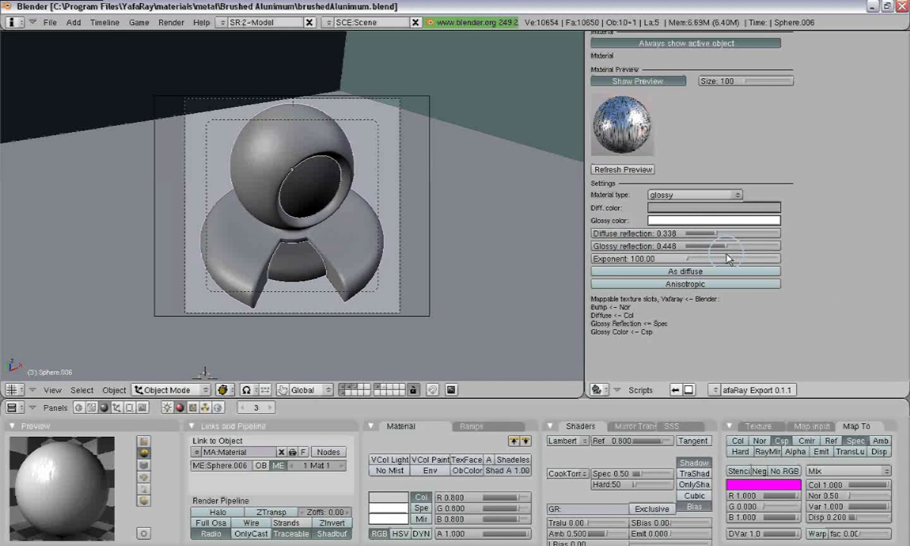
pyautogui.moveTo(686, 233); pyautogui.dragTo(772, 233)
pyautogui.click(634, 170)
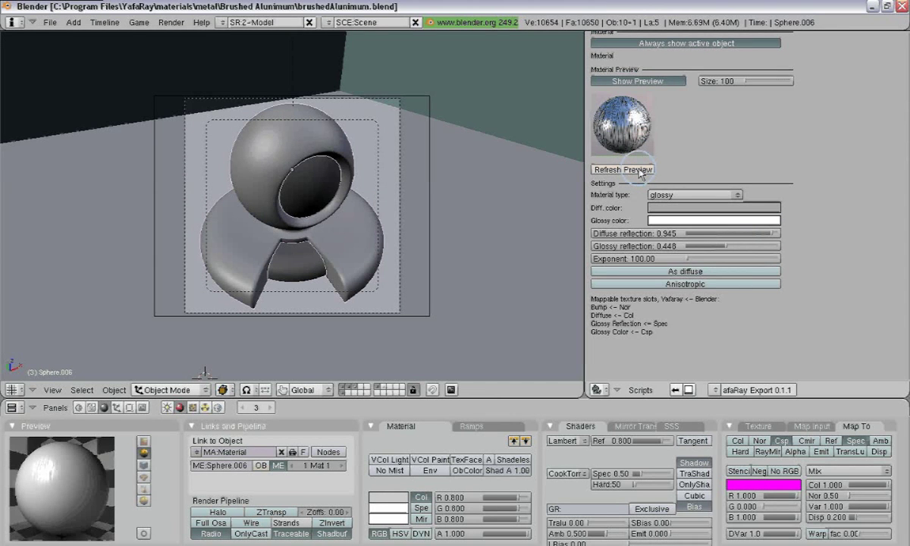
pyautogui.click(690, 246)
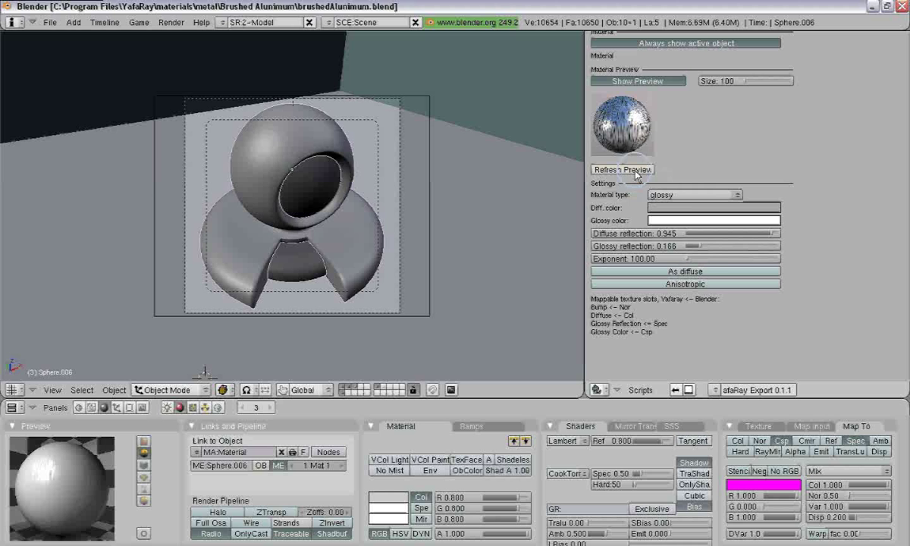
pyautogui.click(725, 250)
pyautogui.moveTo(725, 250)
pyautogui.mouseDown()
pyautogui.moveTo(767, 233)
pyautogui.moveTo(717, 236)
pyautogui.mouseUp()
pyautogui.click(626, 171)
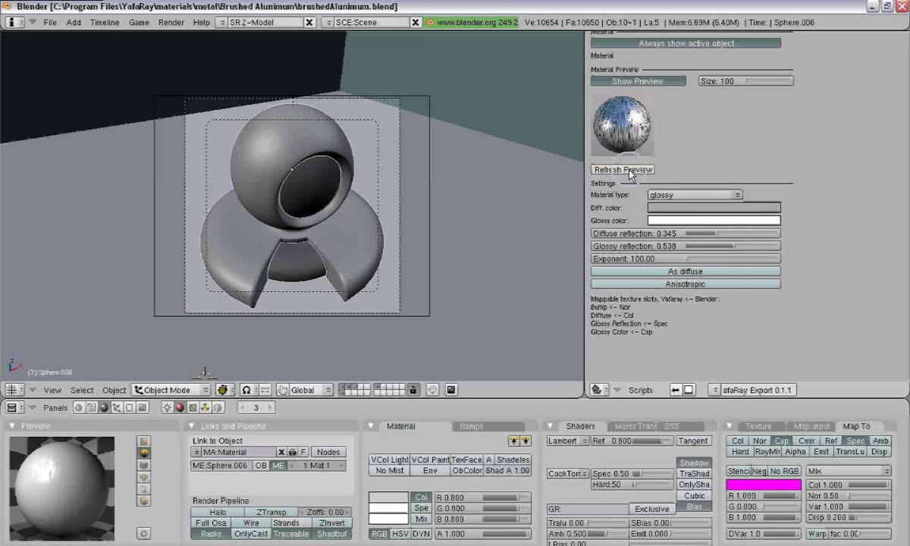
pyautogui.scroll(-1, 785, 339)
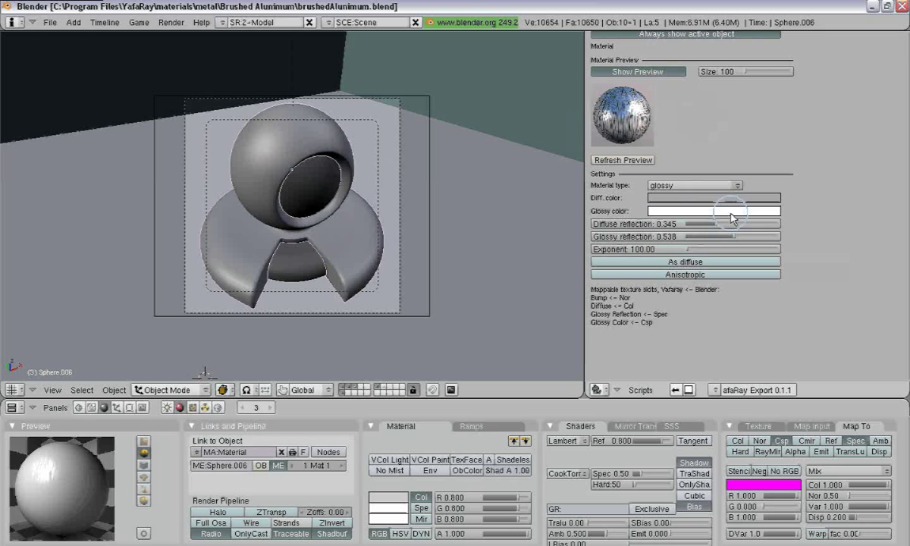
# - Set the glossy Exponent to 50 and refresh the YafaRay preview
pyautogui.click(638, 249)
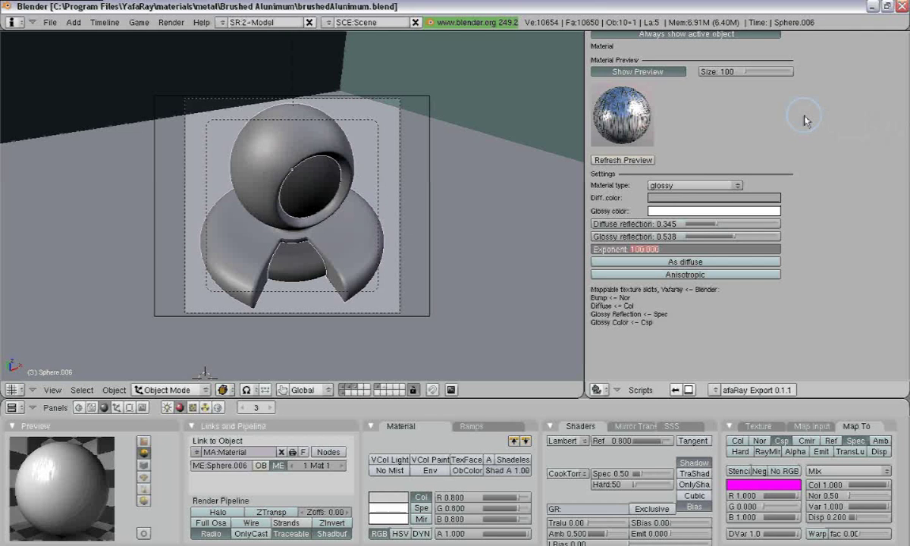
pyautogui.write('50')
pyautogui.press('Return')
pyautogui.scroll(4, 664, 141)
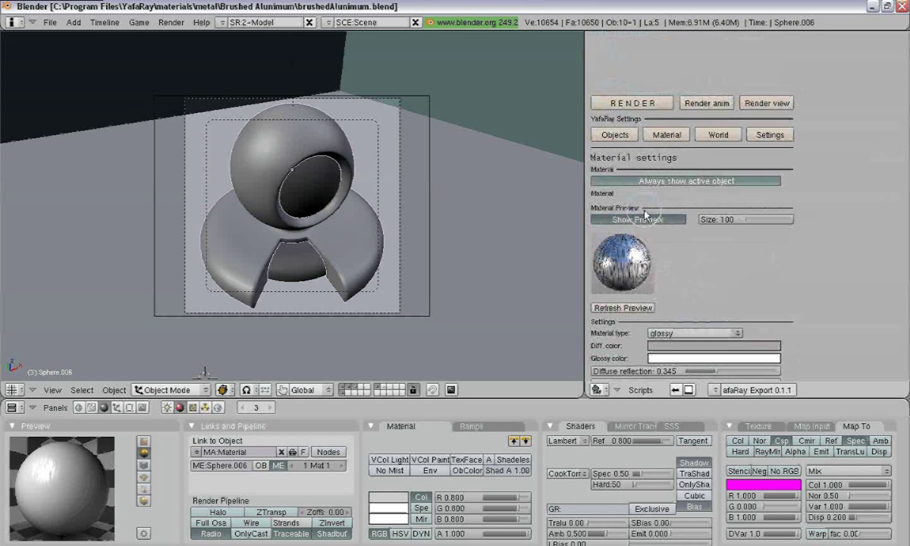
pyautogui.scroll(-3, 632, 144)
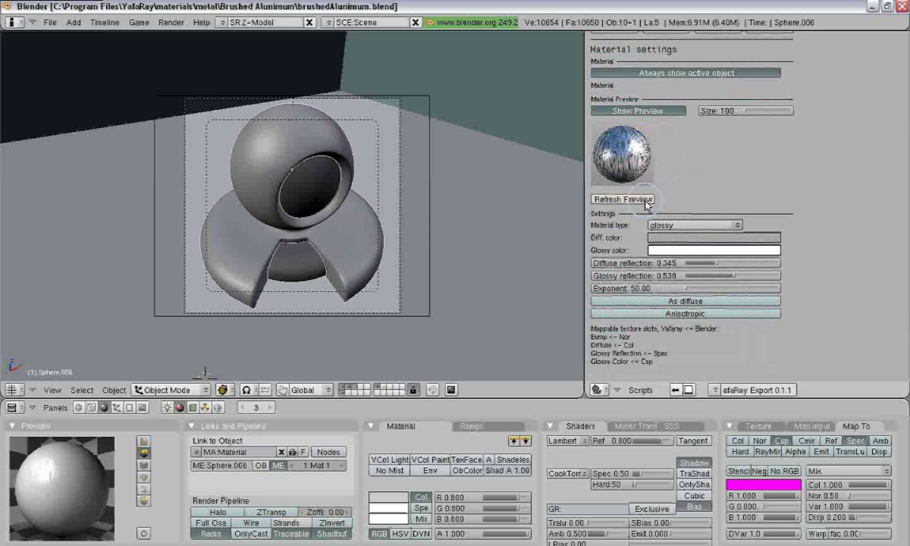
pyautogui.click(609, 199)
pyautogui.scroll(-3, 697, 182)
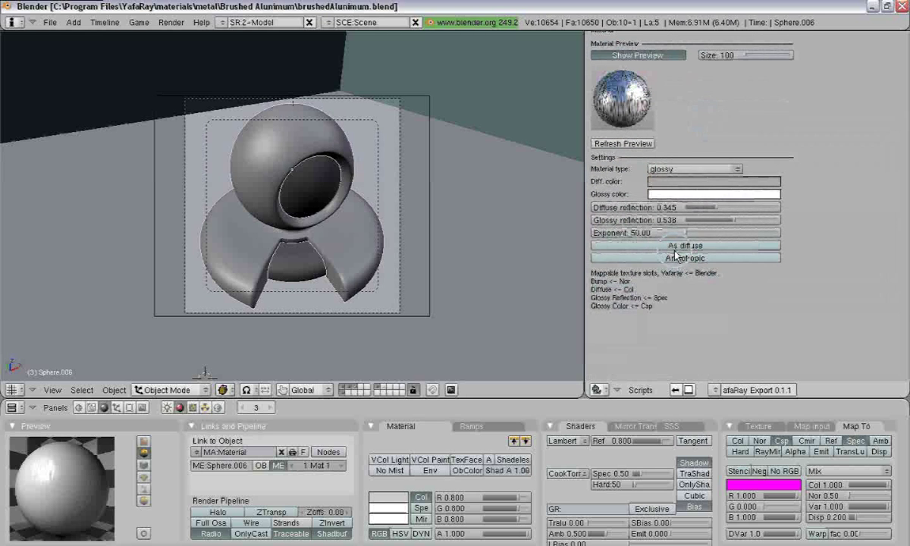
# - Enlarge the Material Preview Size to 200, then to 300
pyautogui.click(718, 58)
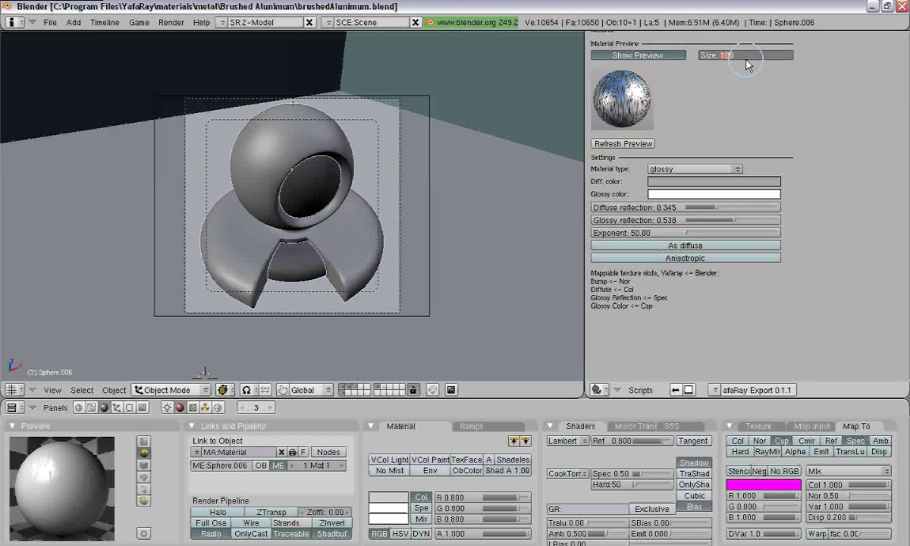
pyautogui.write('200')
pyautogui.press('Return')
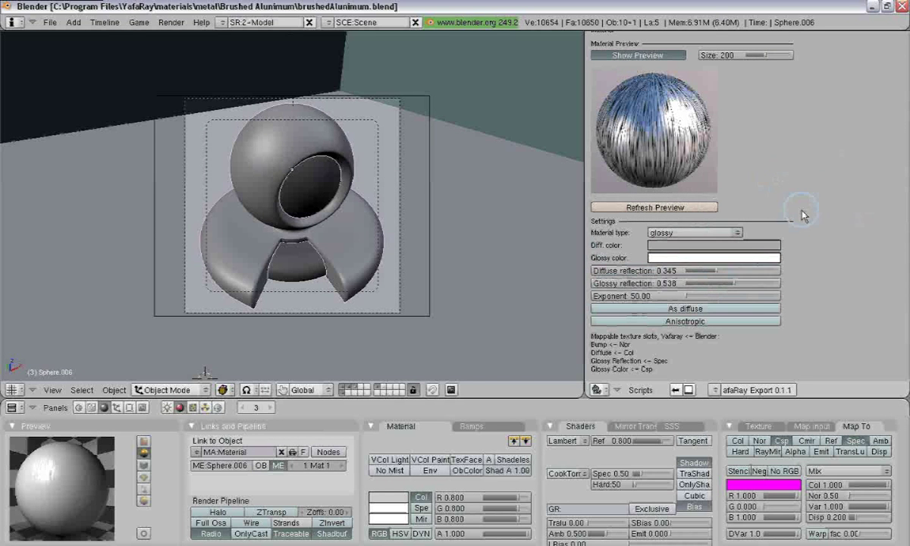
pyautogui.click(720, 58)
pyautogui.write('30')
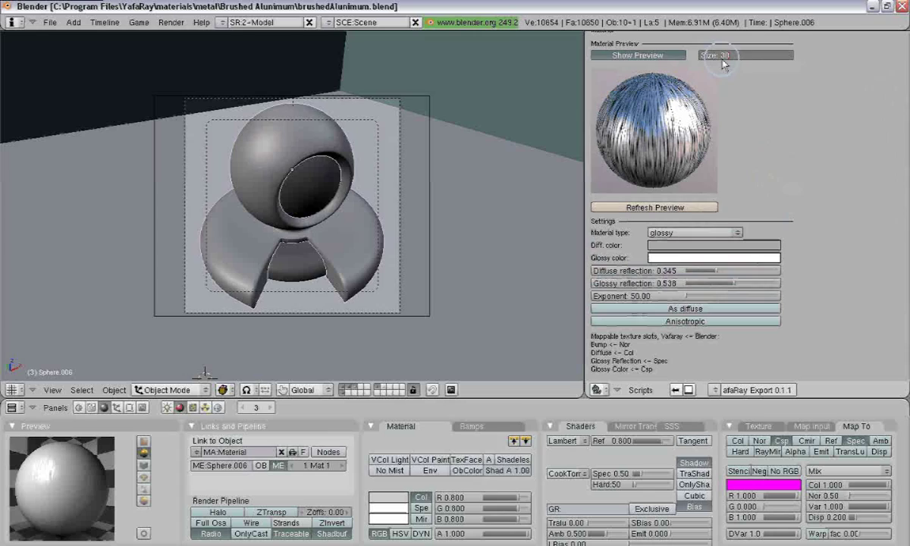
pyautogui.write('0')
pyautogui.press('Return')
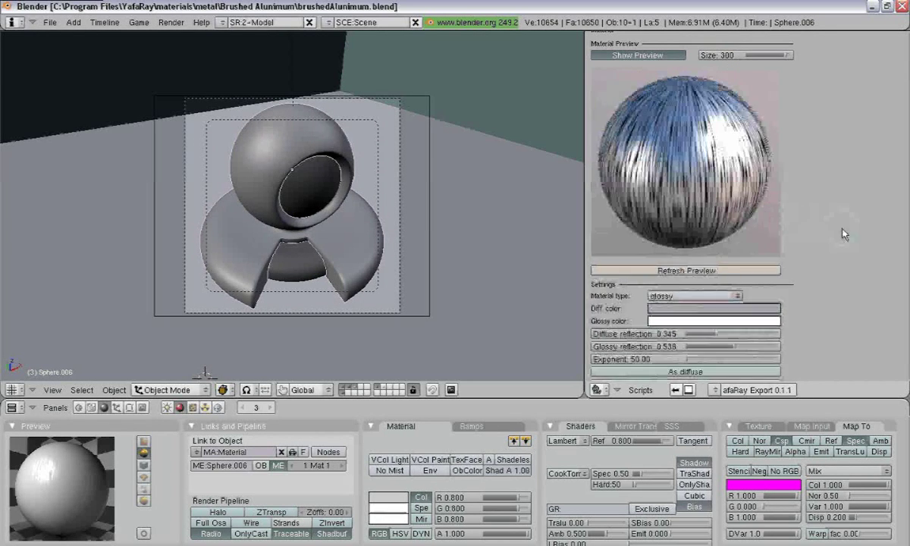
# - Set the YafaRay glossy exponent to 100
pyautogui.scroll(-3, 775, 197)
pyautogui.scroll(1, 796, 262)
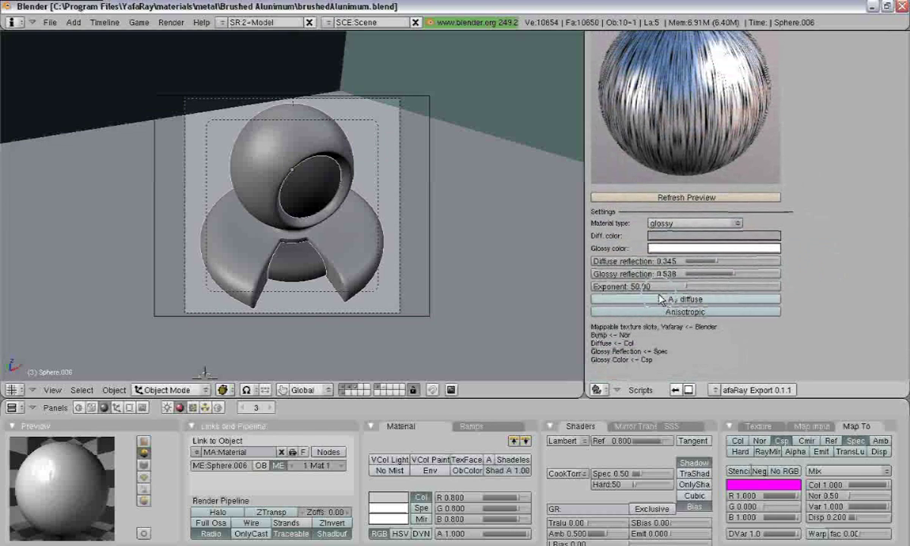
pyautogui.click(606, 287)
pyautogui.write('1')
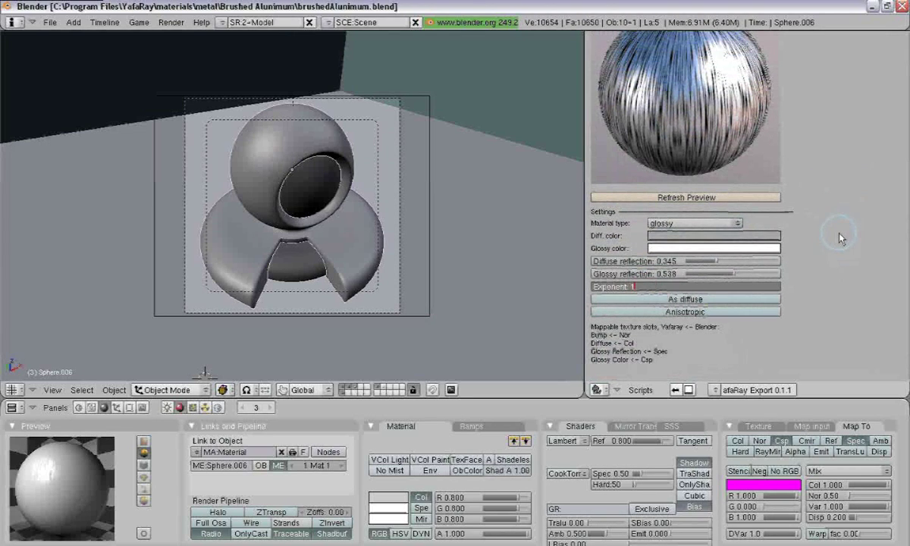
pyautogui.write('00')
pyautogui.press('Return')
# - Re-render the large brushed-aluminium preview sphere with the exponent at 100
pyautogui.scroll(6, 839, 237)
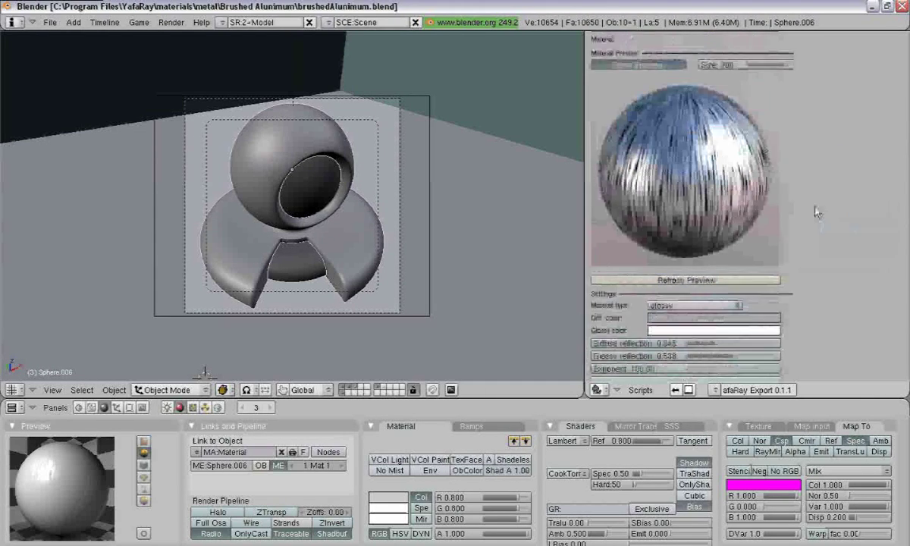
pyautogui.click(698, 280)
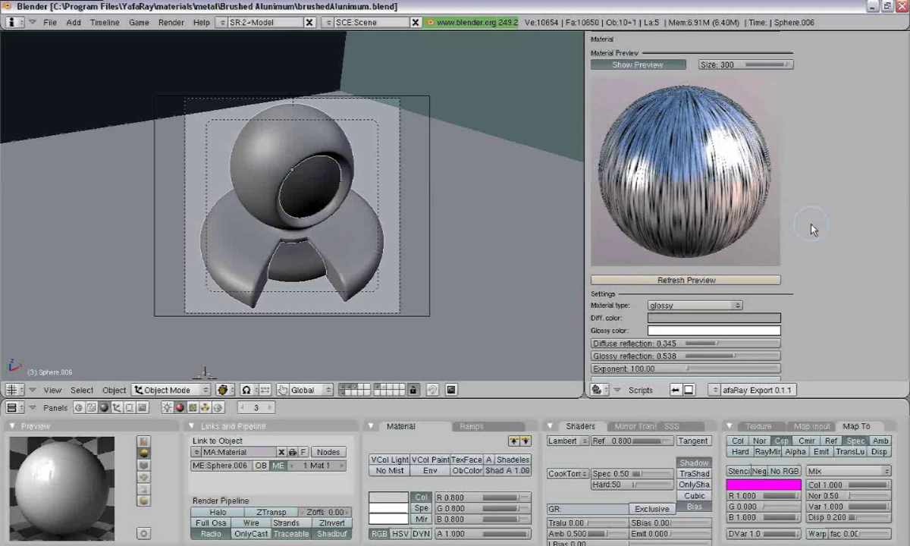
pyautogui.scroll(-5, 825, 238)
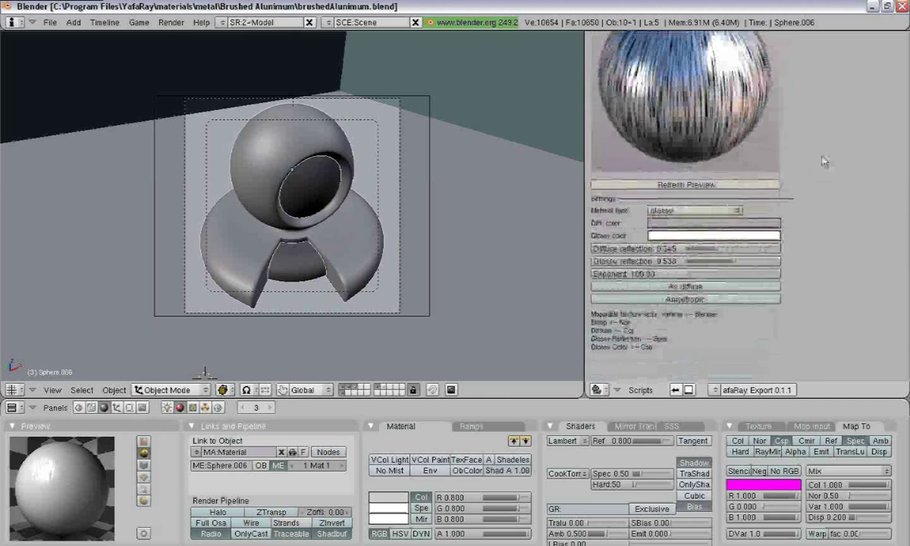
pyautogui.scroll(4, 830, 197)
pyautogui.click(828, 285)
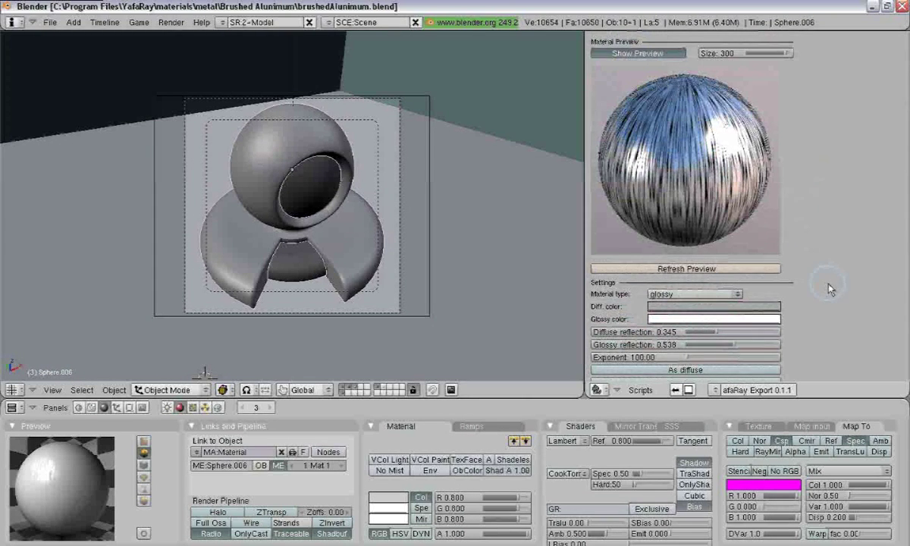
pyautogui.scroll(-3, 793, 232)
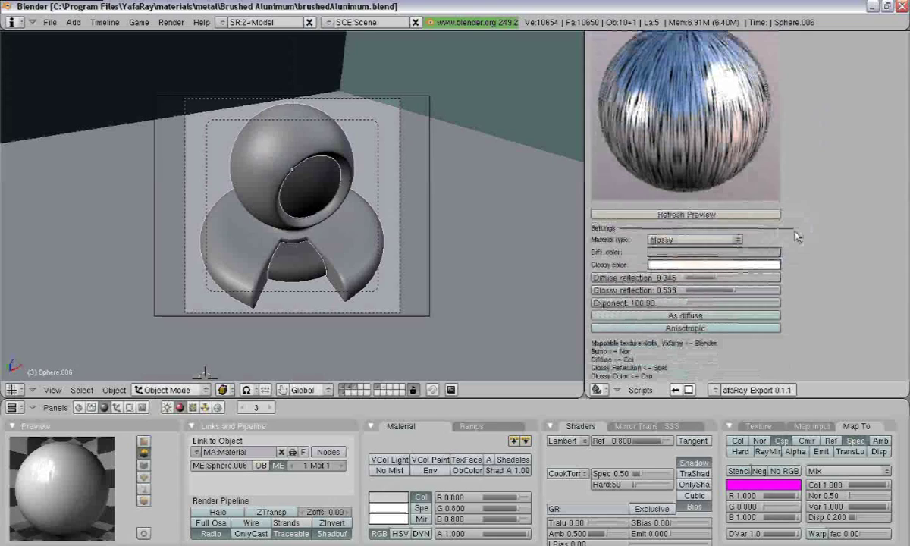